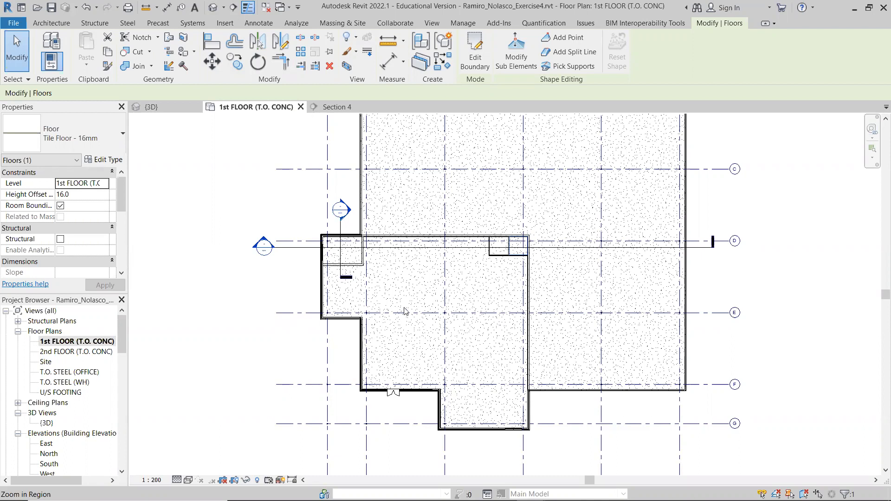
Open the boundary of the left small room's tile floor for editing, cancel the edit, and save the project
scroll(386, 412, "up", 5)
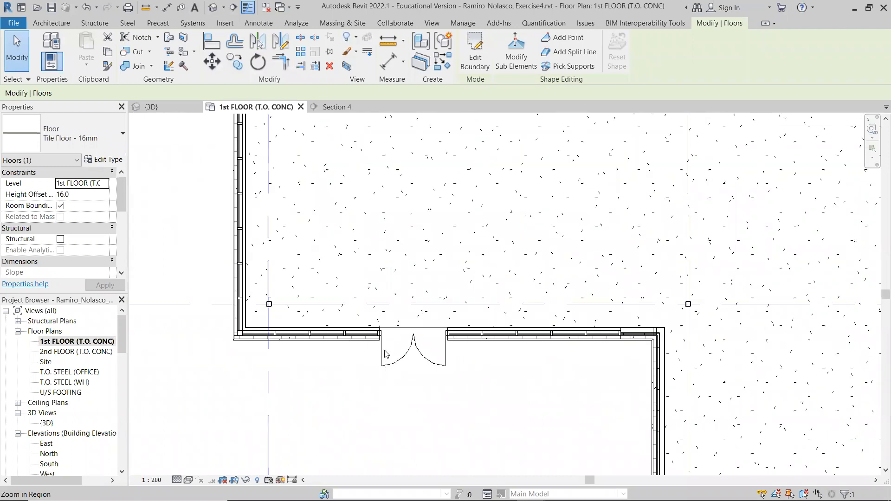
scroll(387, 353, "up", 1)
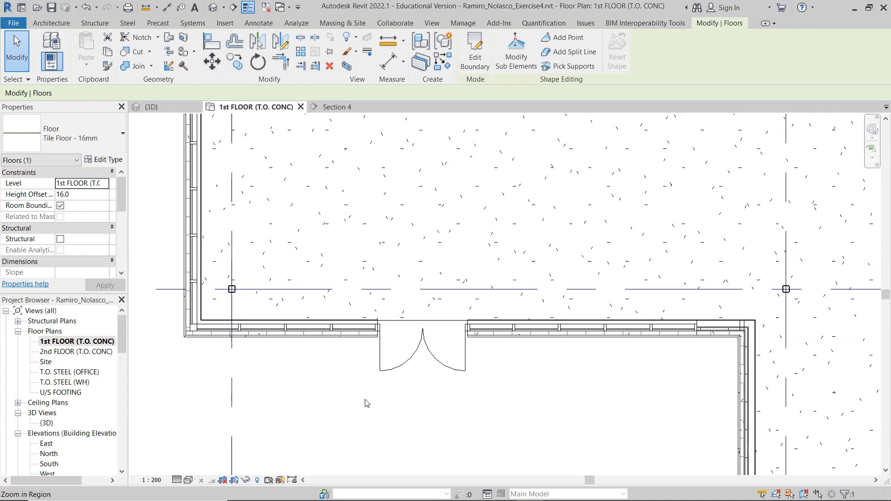
scroll(475, 404, "down", 6)
scroll(666, 183, "down", 1)
scroll(649, 155, "up", 7)
scroll(650, 161, "up", 2)
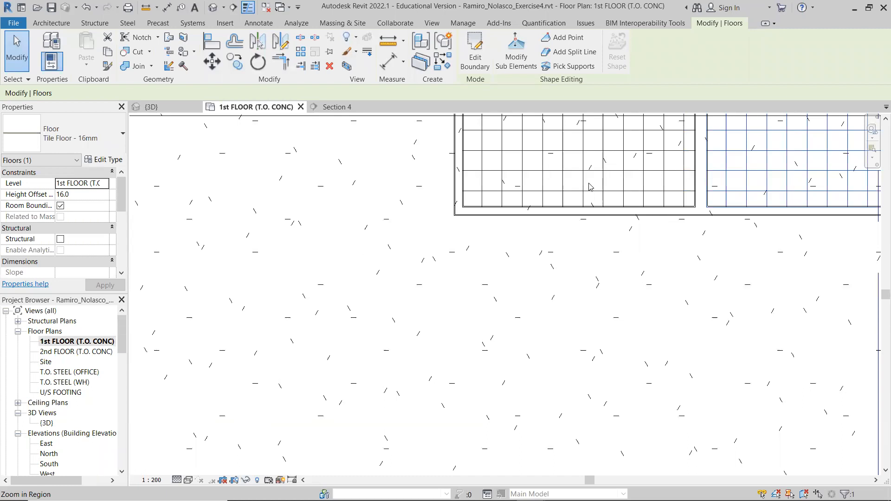
left_click(481, 195)
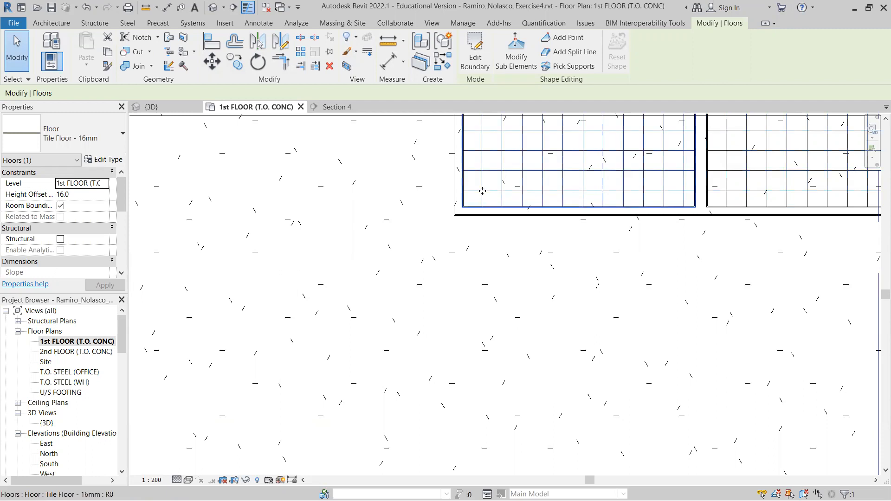
left_click(476, 59)
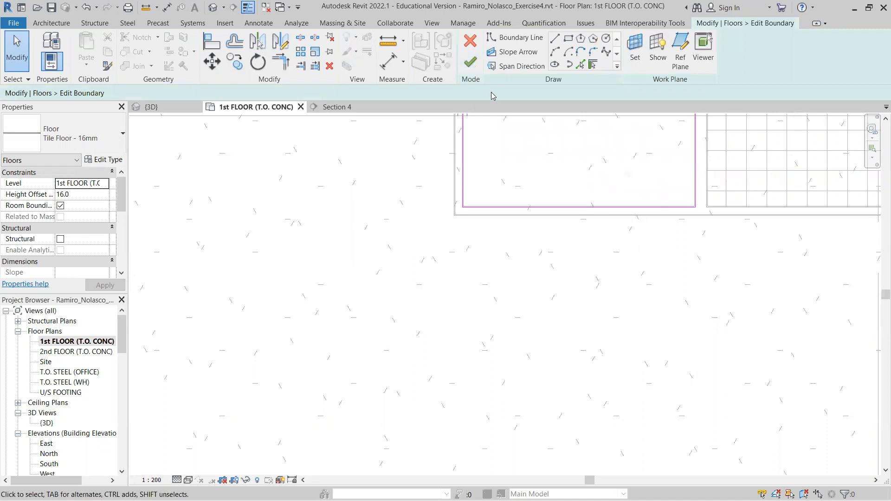
left_click(470, 41)
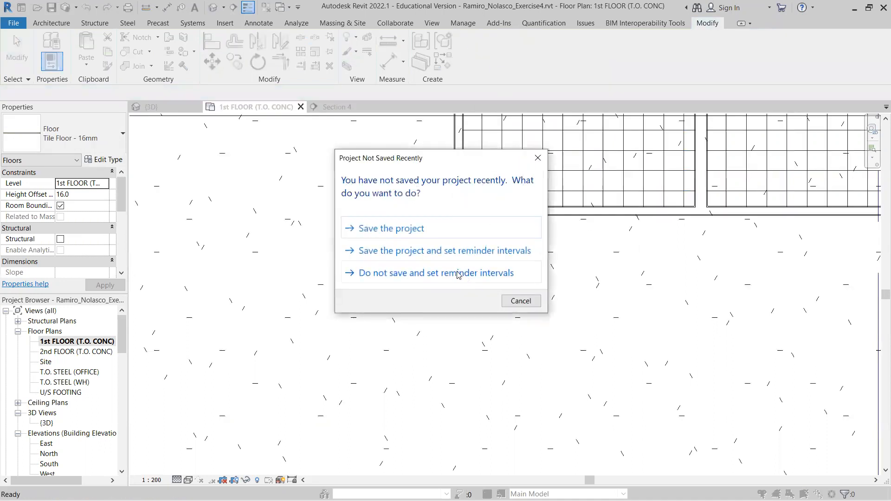
left_click(420, 230)
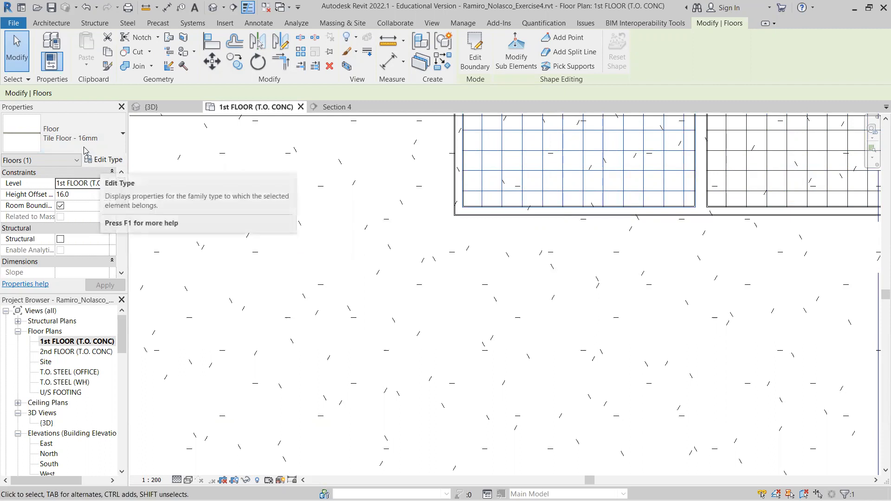
Duplicate the selected floor's type as "Marble Tile Floor - 16mm"
left_click(90, 161)
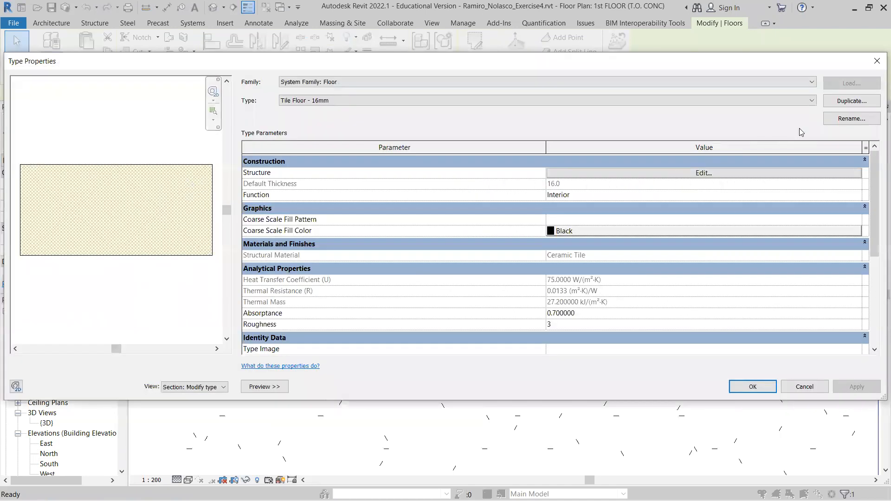
left_click(867, 101)
left_click(413, 221)
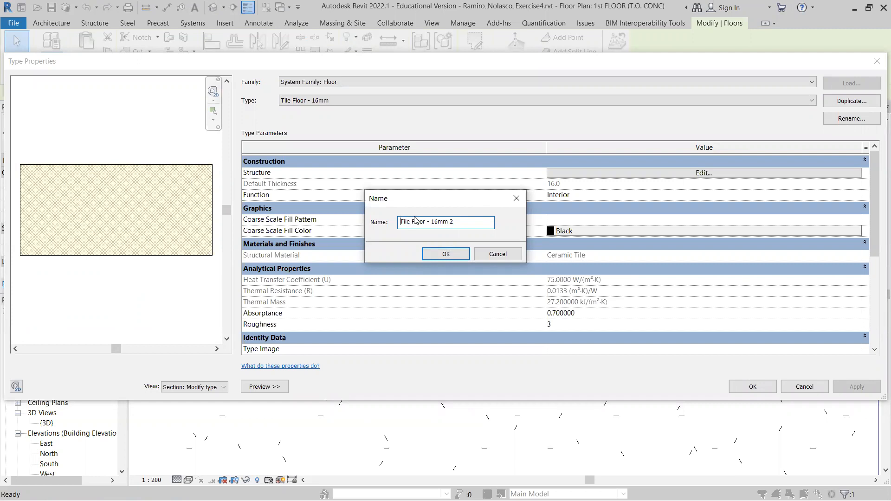
type("Marble")
left_click(490, 225)
left_click(446, 254)
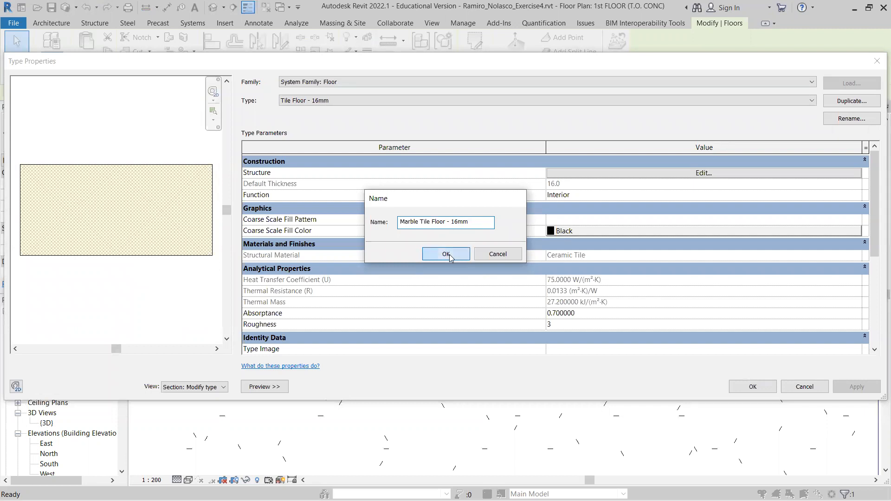
Open the material choice for the new type's Structure layer and search the project and library materials for "marble"
left_click(630, 173)
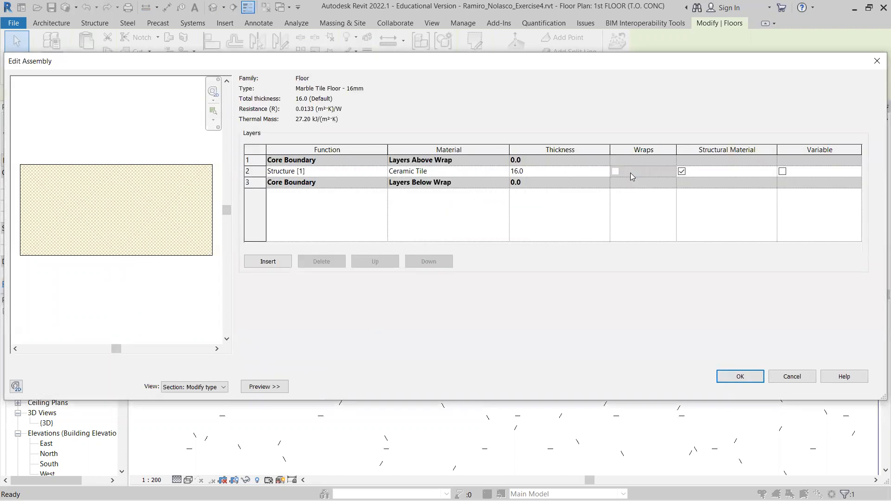
left_click(468, 173)
left_click(505, 171)
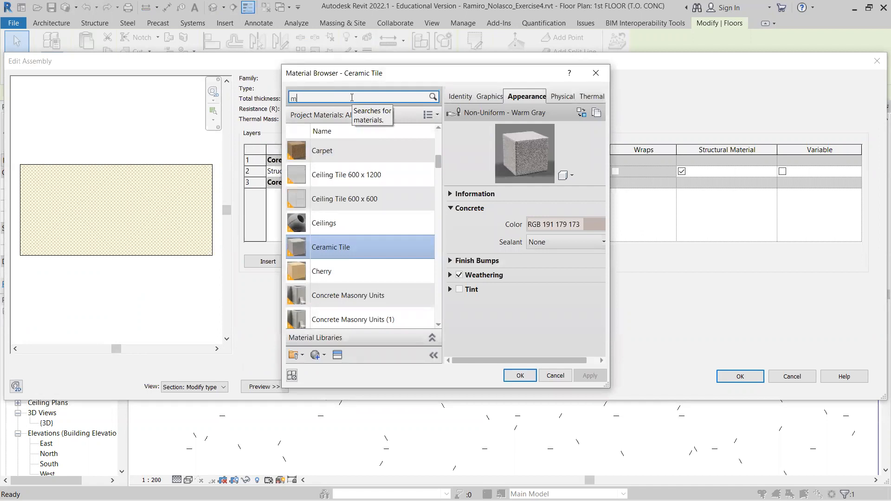
type("marble")
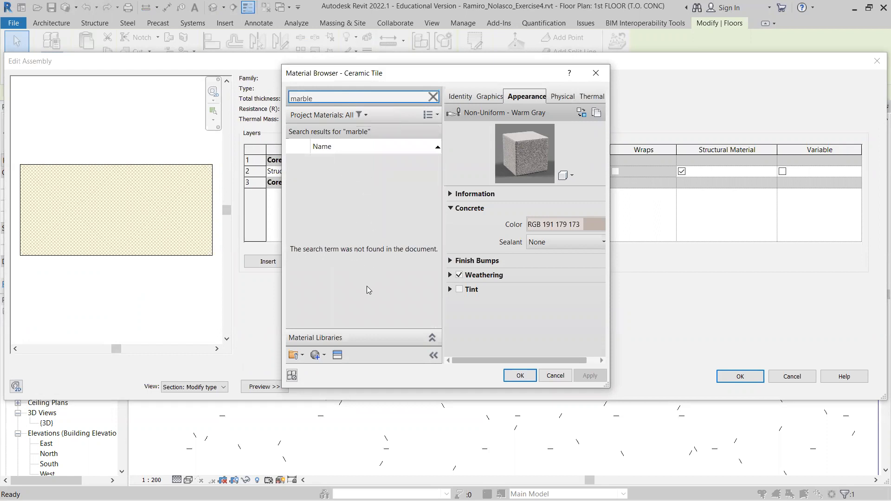
left_click(433, 355)
left_click(432, 358)
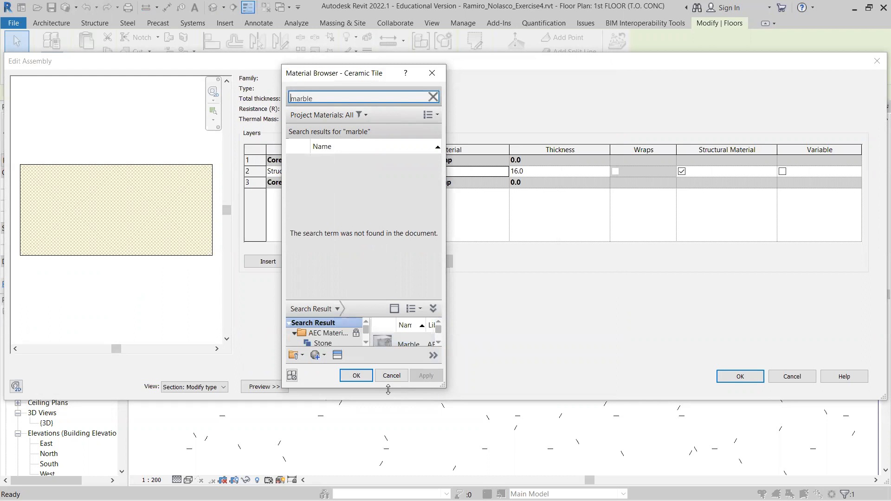
left_click_drag(388, 389, 388, 456)
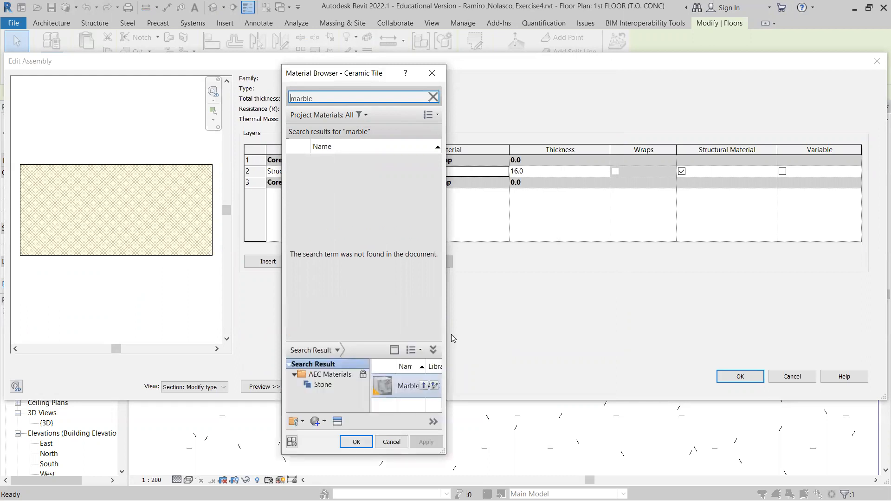
left_click_drag(447, 331, 636, 330)
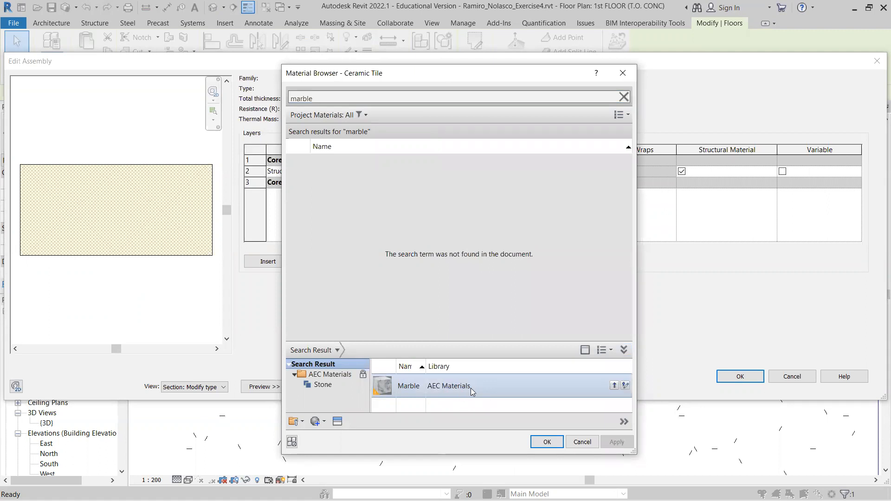
Add Marble from the AEC Materials library to the project, assign it to the Structure layer, and accept the type changes
left_click(616, 386)
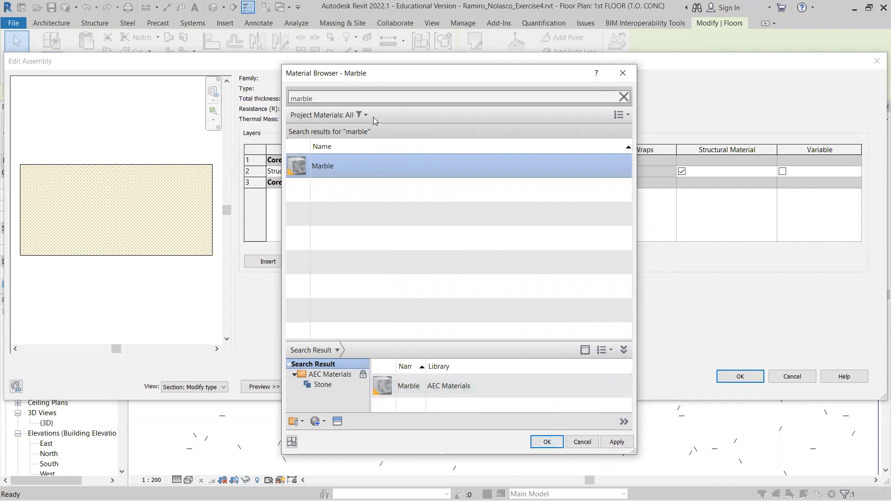
left_click_drag(456, 74, 288, 49)
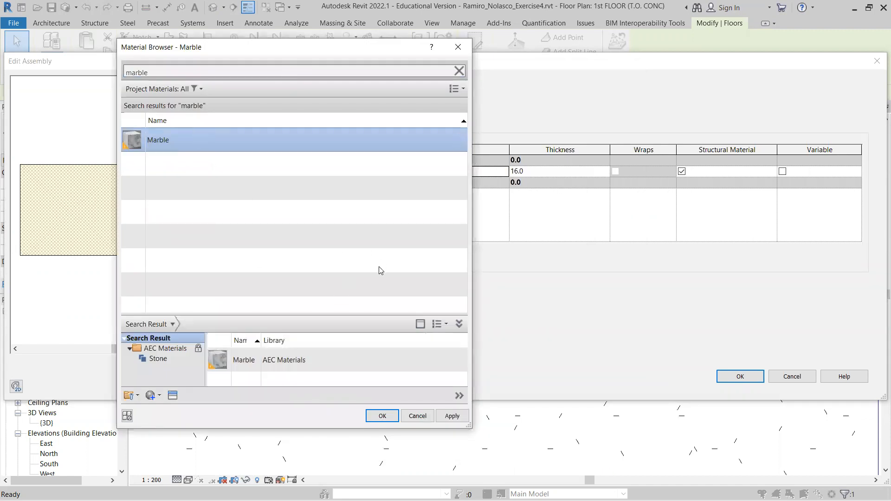
left_click(389, 416)
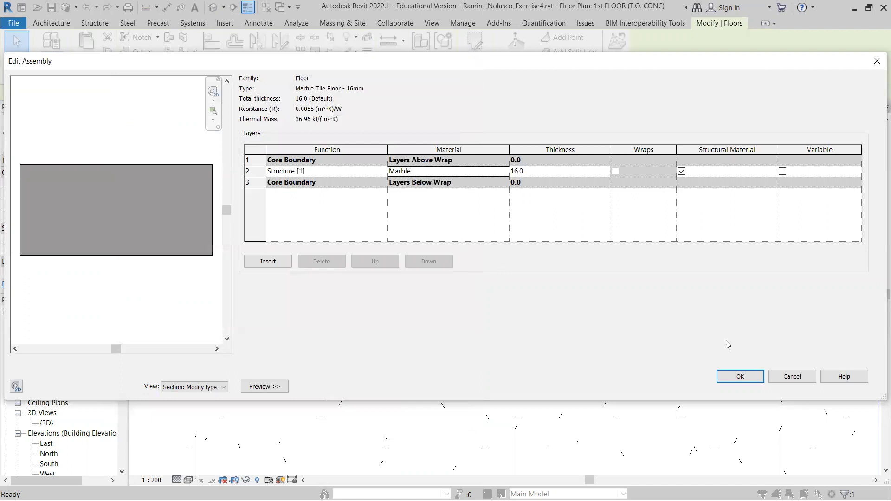
left_click(742, 378)
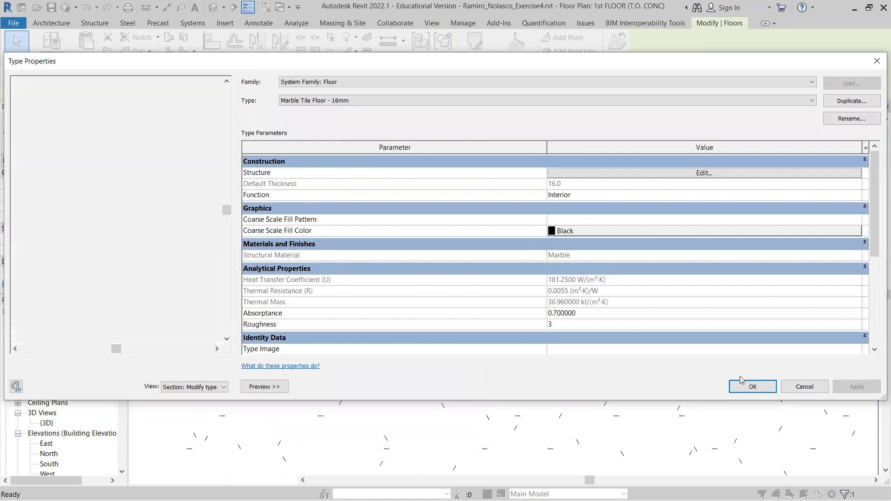
left_click(733, 385)
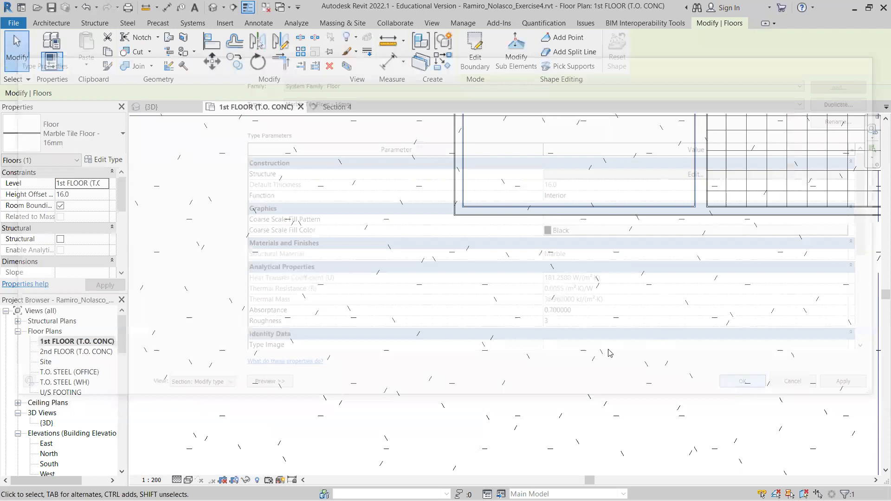
Change the left small room's floor back to the Tile Floor - 16mm type and deselect it
scroll(611, 369, "up", 4)
middle_click_drag(603, 386, 567, 193)
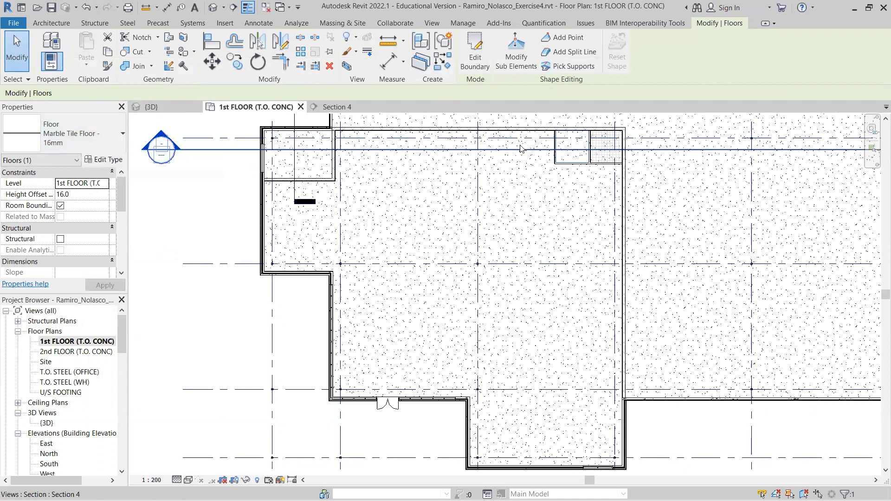
scroll(561, 149, "up", 2)
scroll(562, 148, "up", 3)
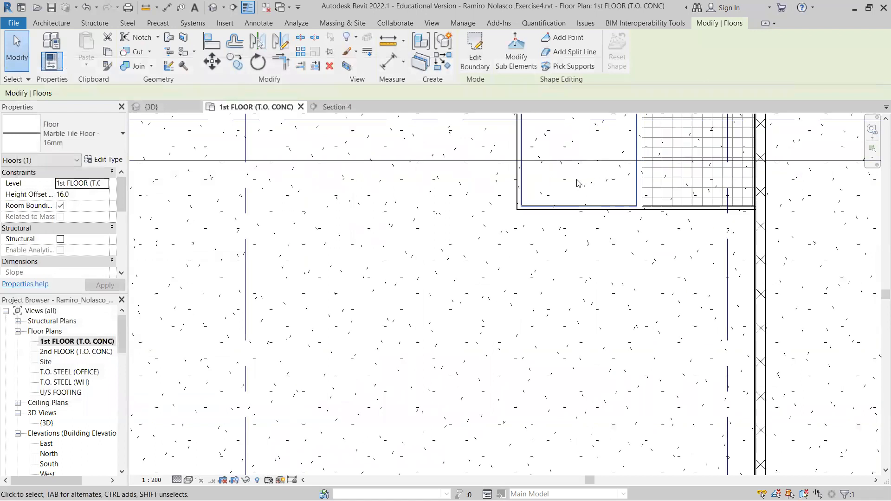
middle_click_drag(574, 190, 571, 255)
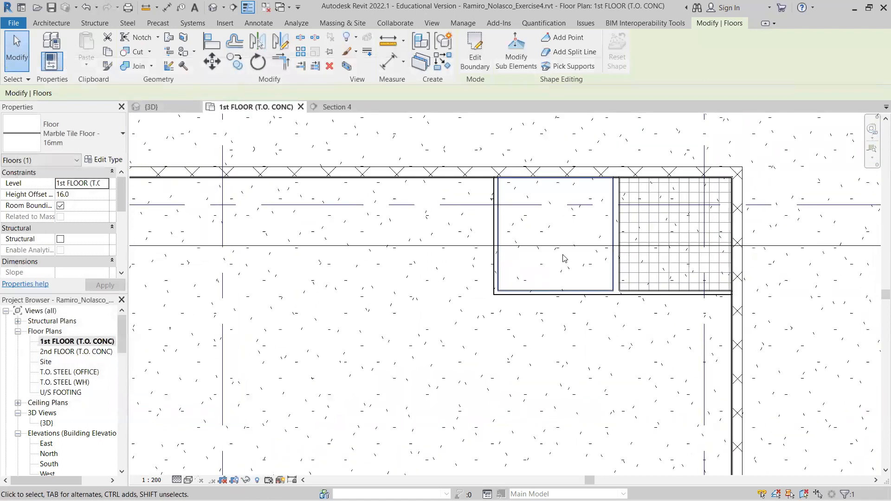
left_click(111, 135)
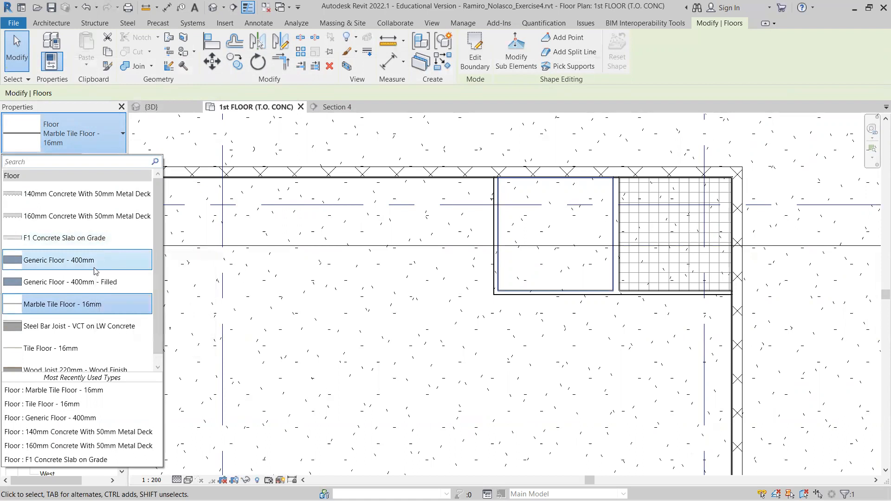
scroll(100, 278, "down", 1)
left_click(72, 337)
left_click(311, 322)
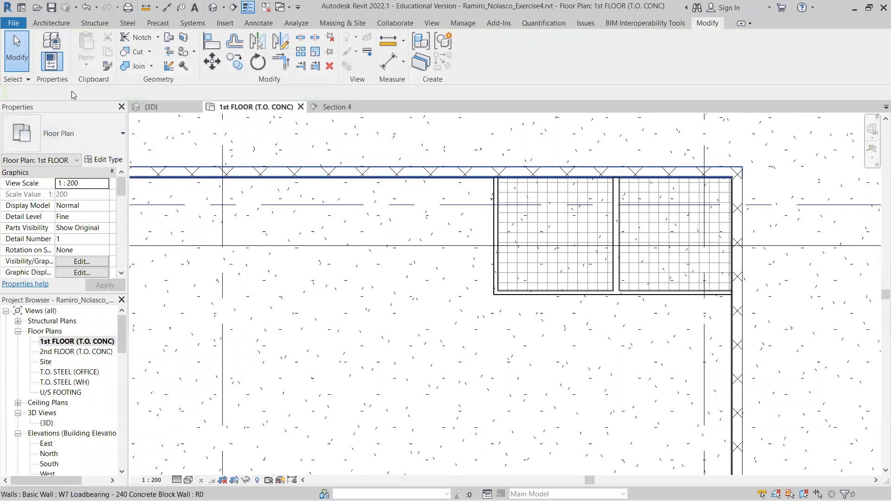
Start a new architectural floor on the 1st floor using the Marble Tile Floor - 16mm type
left_click(54, 25)
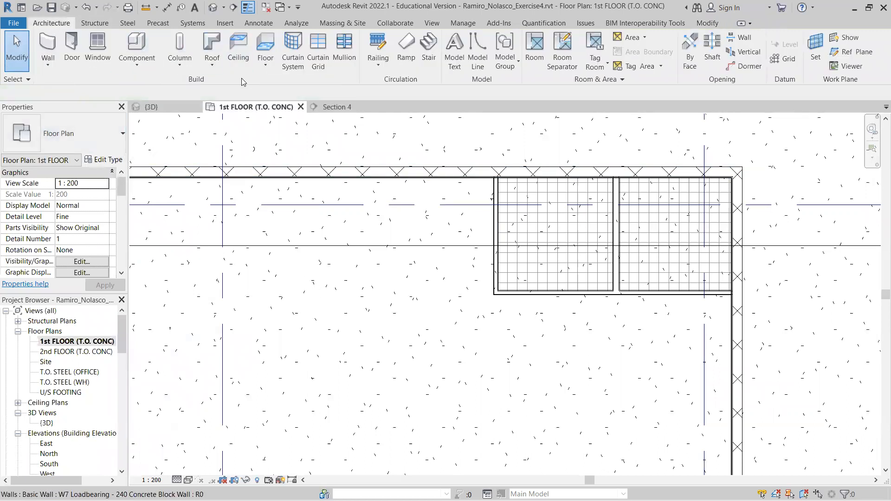
left_click(265, 47)
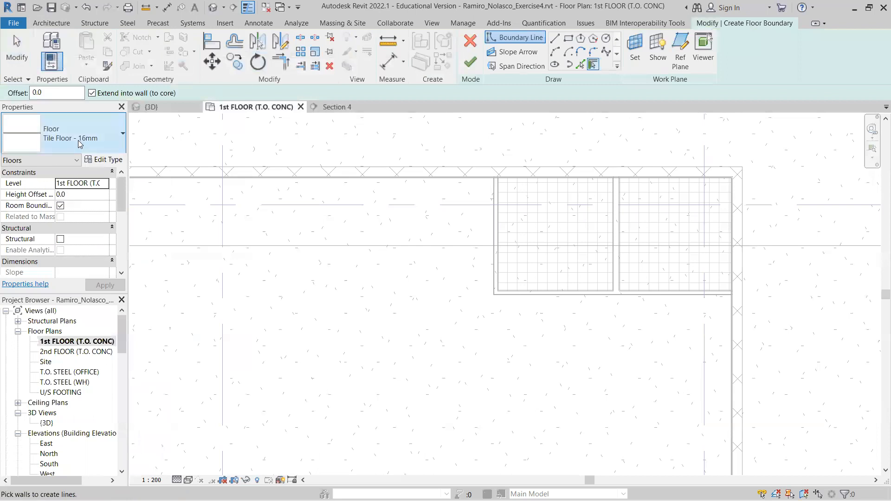
left_click(78, 140)
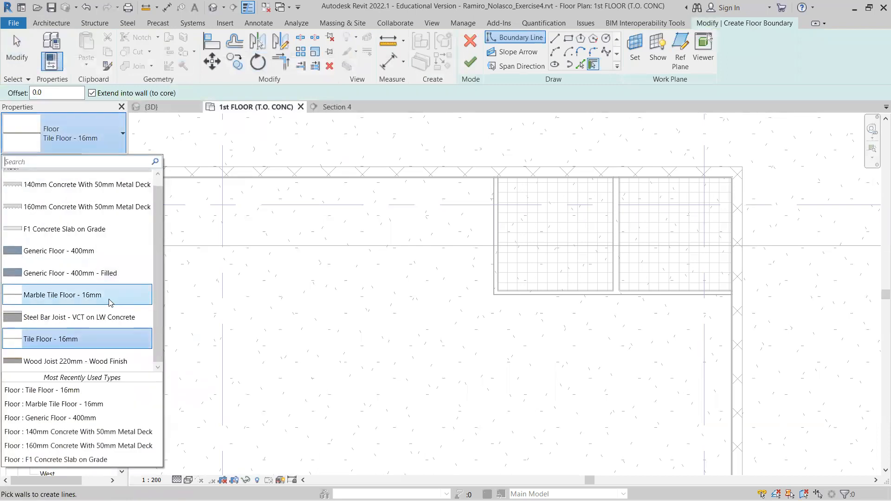
left_click(110, 298)
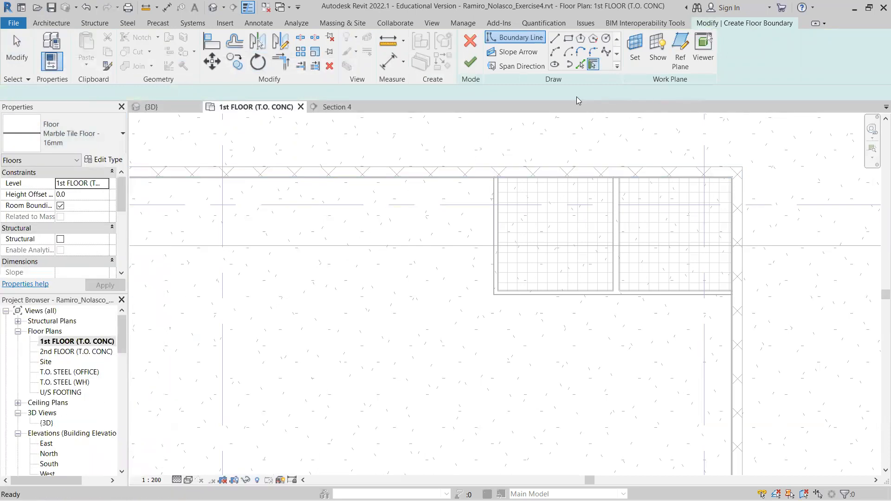
Create floor boundary lines from the long upper wall, the two small rooms' outer left and lower walls, and the long right-hand interior wall
left_click(376, 182)
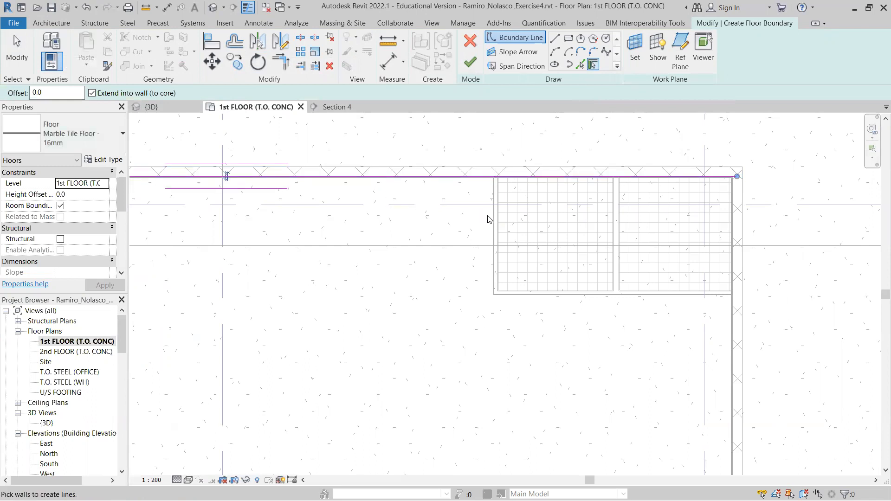
left_click(559, 301)
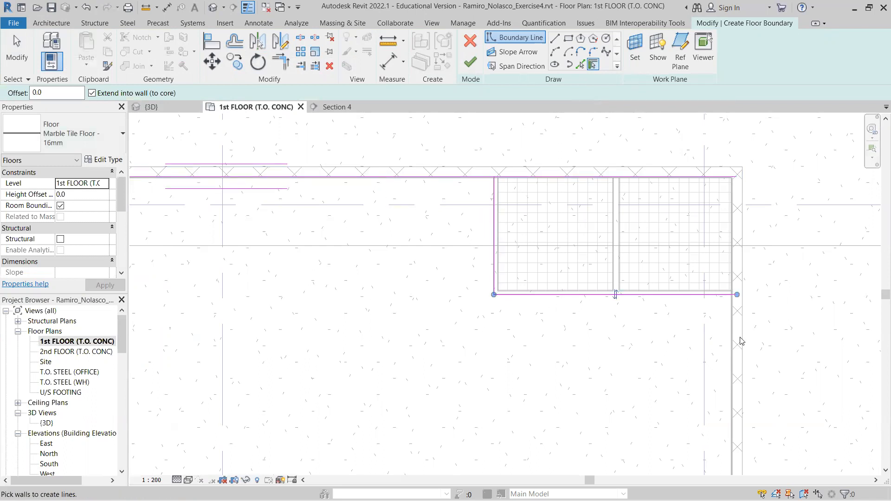
left_click(719, 340)
Create floor boundary lines from the lower projection's bottom and left walls, the entrance-door wall, and the vertical exterior wall beside it
scroll(719, 340, "down", 3)
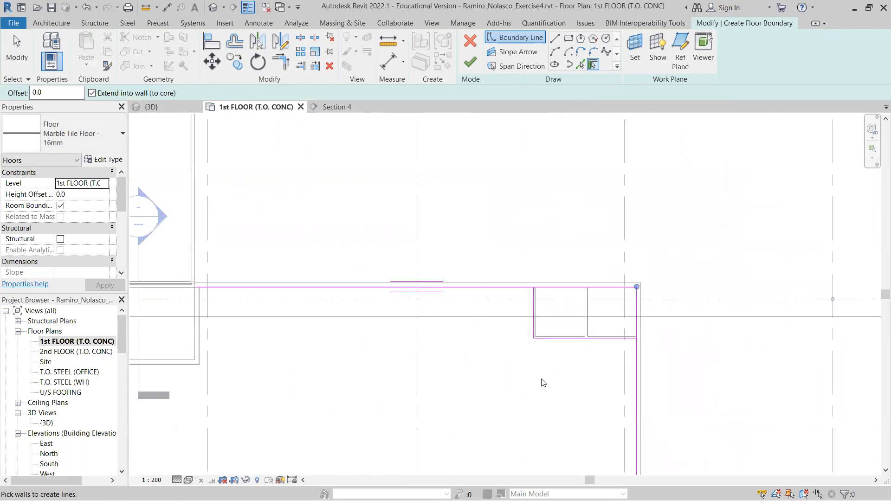
middle_click_drag(541, 385, 563, 225)
scroll(524, 315, "down", 7)
scroll(529, 361, "up", 5)
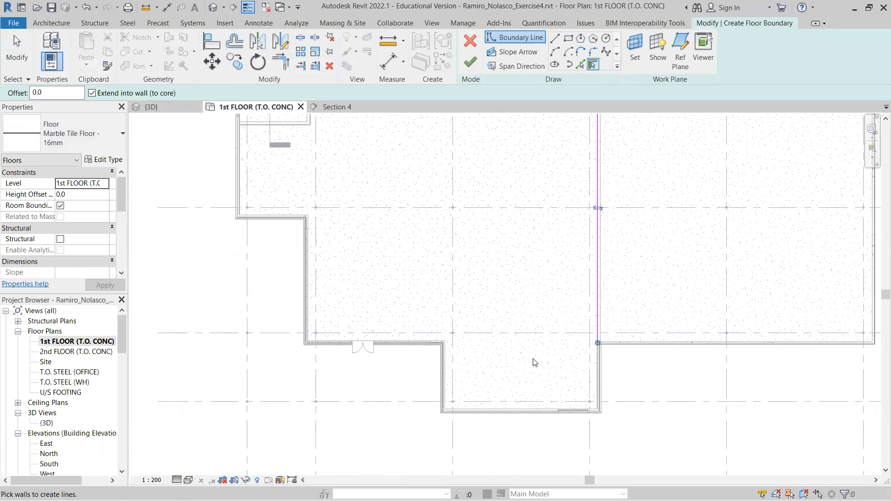
left_click(518, 411)
left_click(446, 374)
left_click(305, 281)
Create floor boundary lines from the short stepped wall, the far-left exterior wall, and the upper-left corner room's lower and right walls
left_click(270, 217)
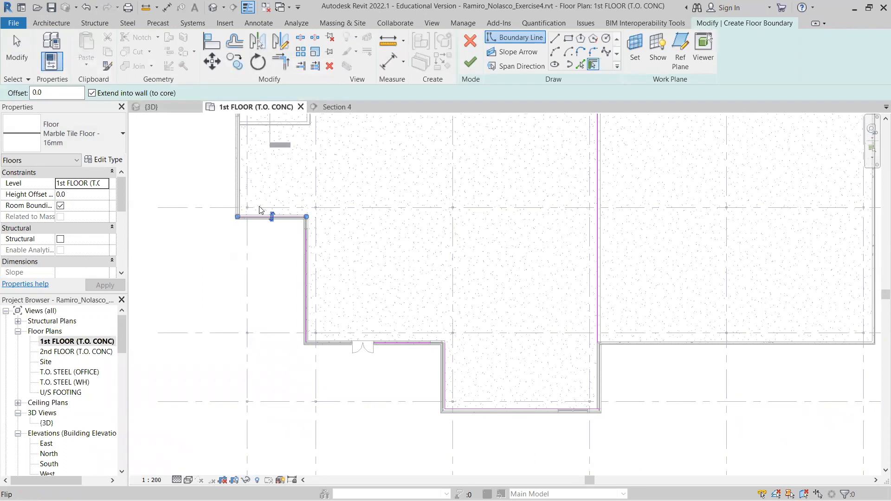
left_click(238, 171)
left_click(256, 130)
scroll(353, 204, "down", 2)
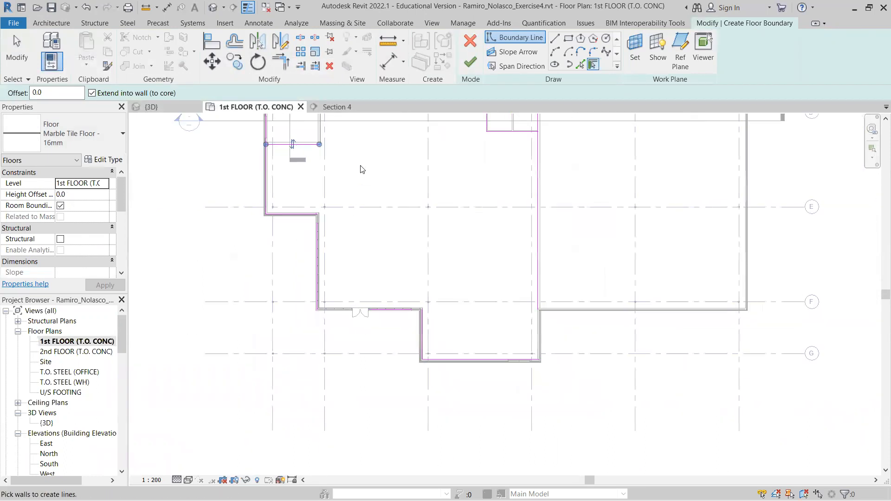
middle_click_drag(369, 168, 436, 257)
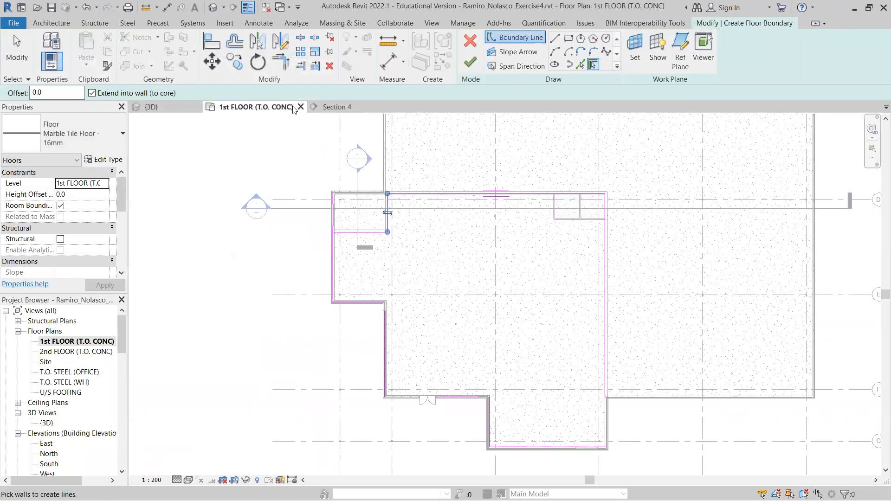
Trim the long upper boundary line to the corner room's right wall line and the two small rooms' left wall line
left_click(281, 61)
left_click(386, 207)
left_click(446, 195)
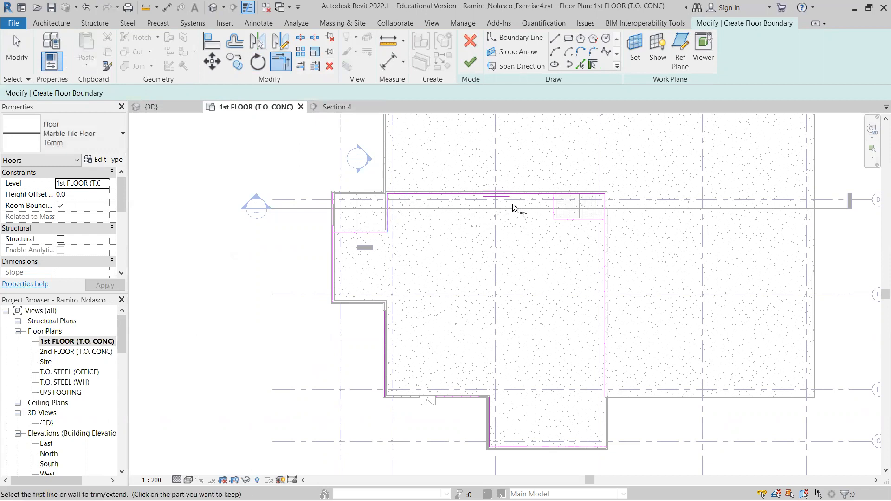
left_click(546, 198)
left_click(554, 208)
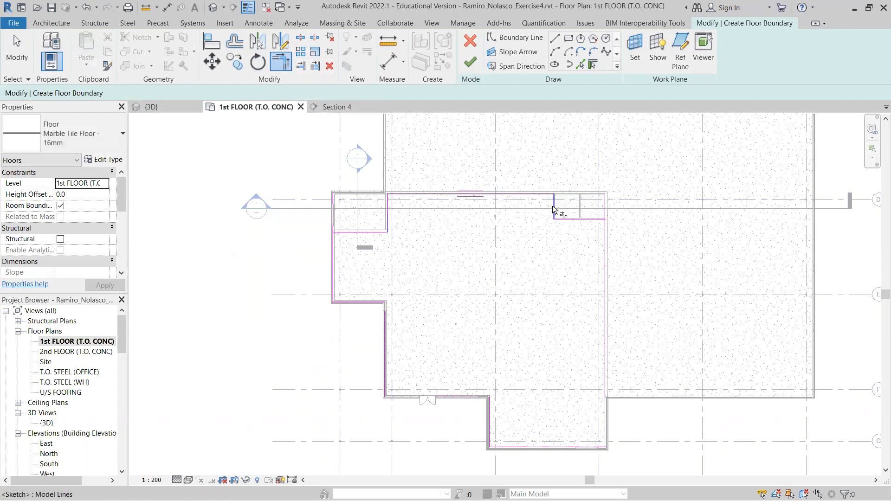
Trim the long right-hand boundary line to the small rooms' lower line and extend it to the lower projection's bottom line
left_click(565, 224)
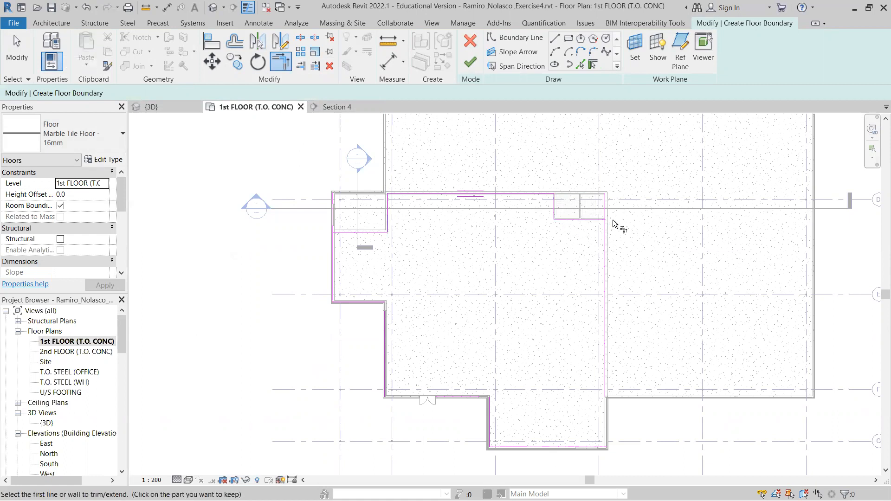
left_click(604, 235)
left_click(605, 360)
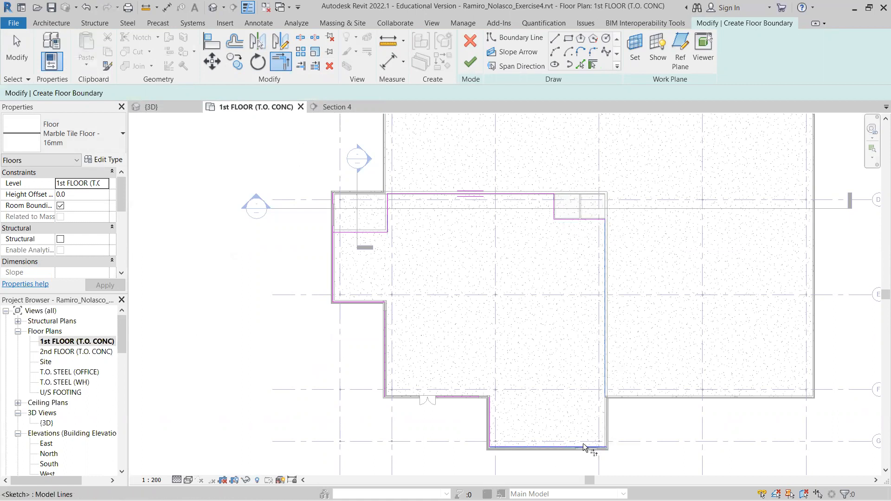
left_click(508, 449)
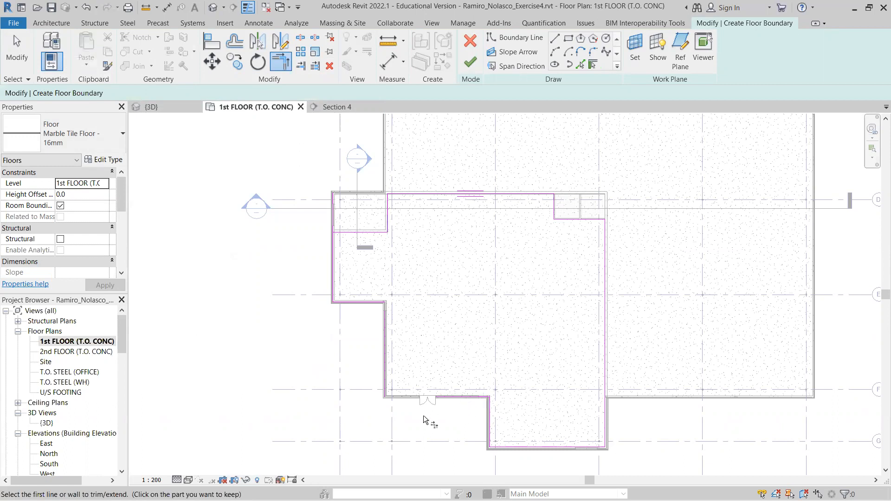
Join the boundary lines at the entrance wall and stepped wall corners, and trim the far-left line to the corner room's lower line
scroll(424, 416, "up", 4)
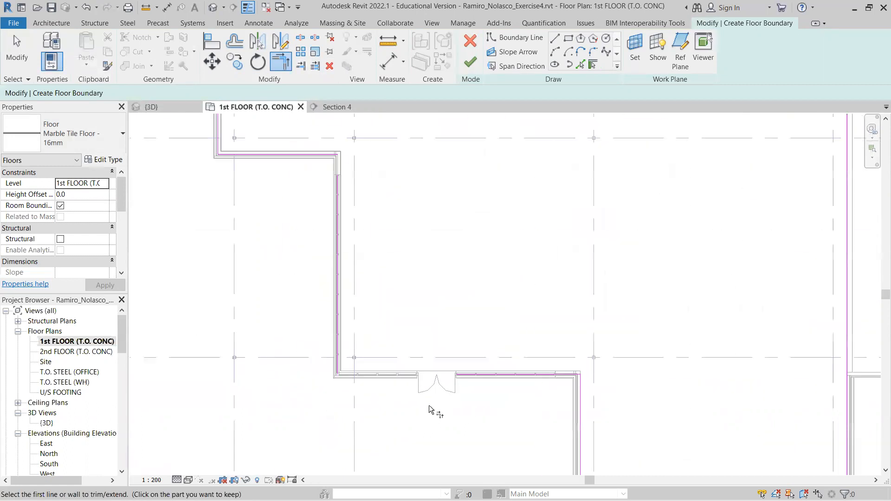
left_click(342, 365)
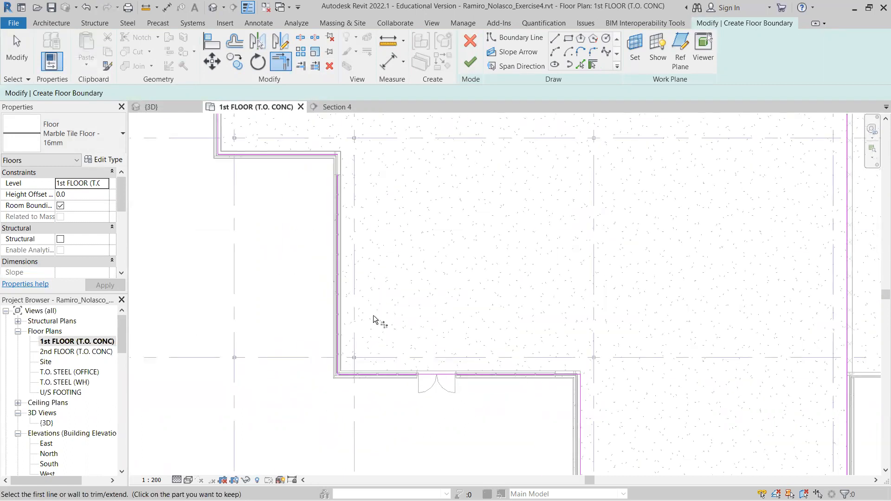
left_click(338, 190)
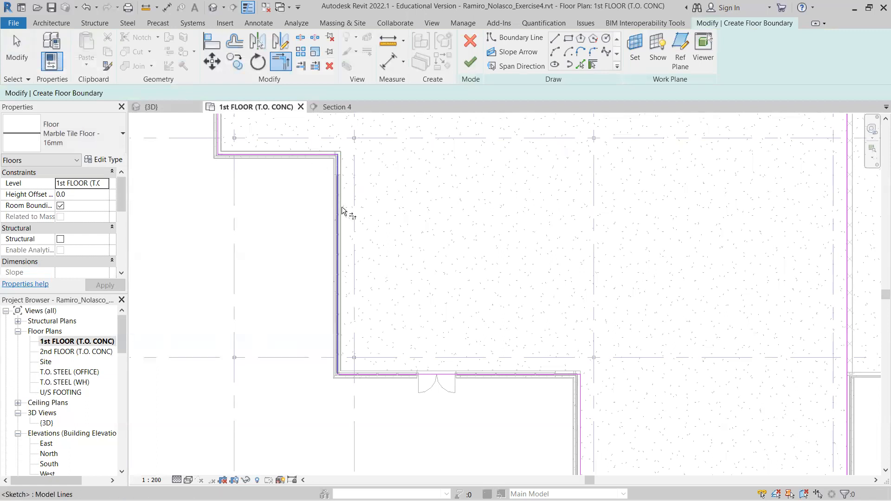
scroll(342, 212, "down", 1)
middle_click_drag(385, 187, 596, 379)
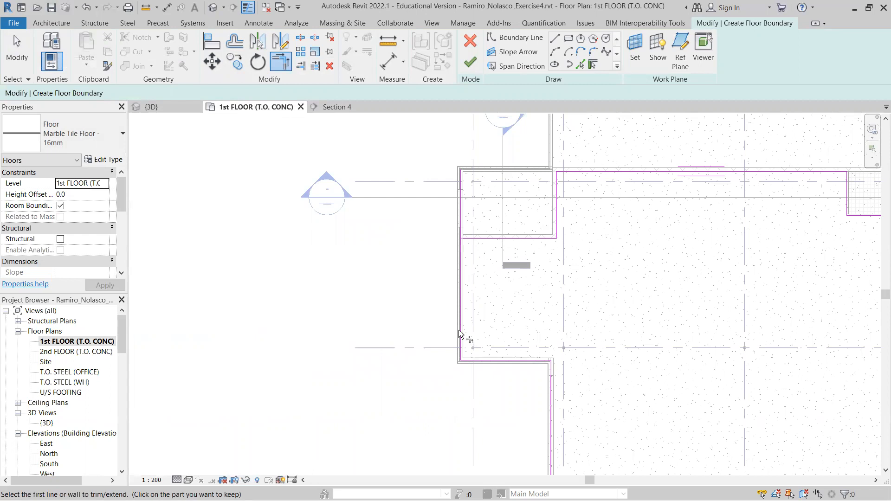
left_click(467, 251)
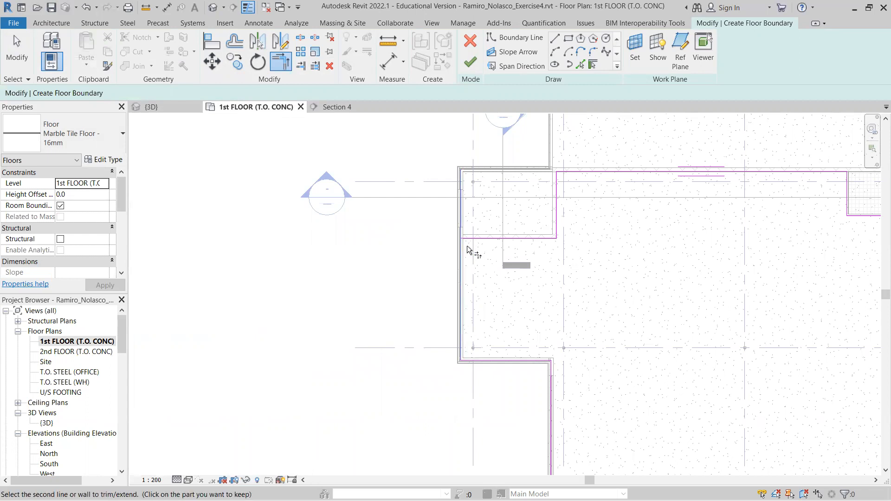
left_click(509, 252)
Align the far-left boundary line with the interior finish layer of the exterior wall
scroll(594, 255, "up", 5)
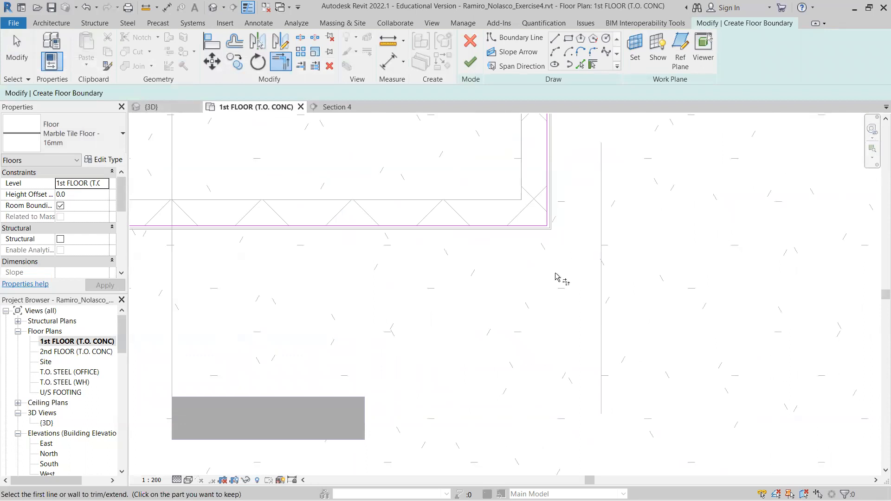
scroll(558, 277, "down", 3)
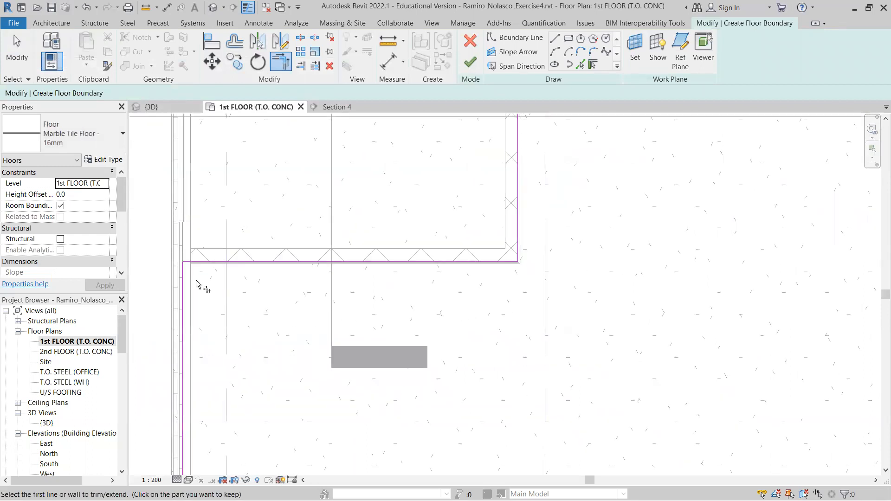
scroll(184, 280, "up", 4)
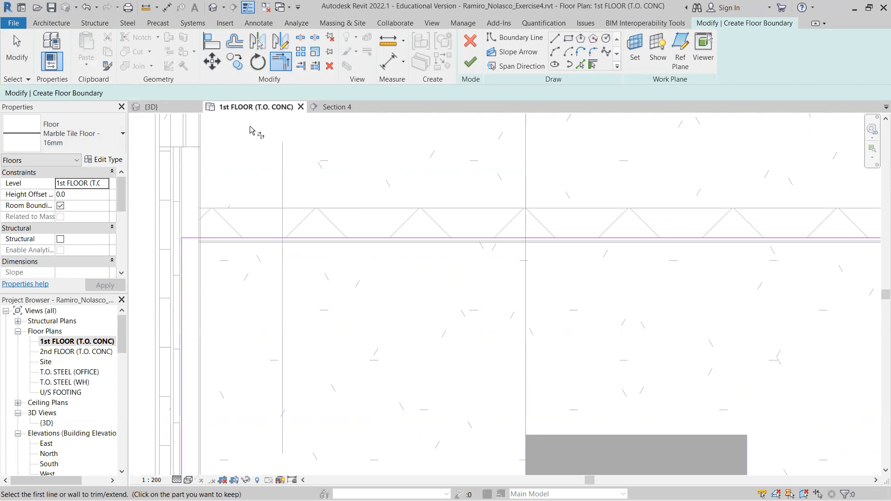
left_click(211, 46)
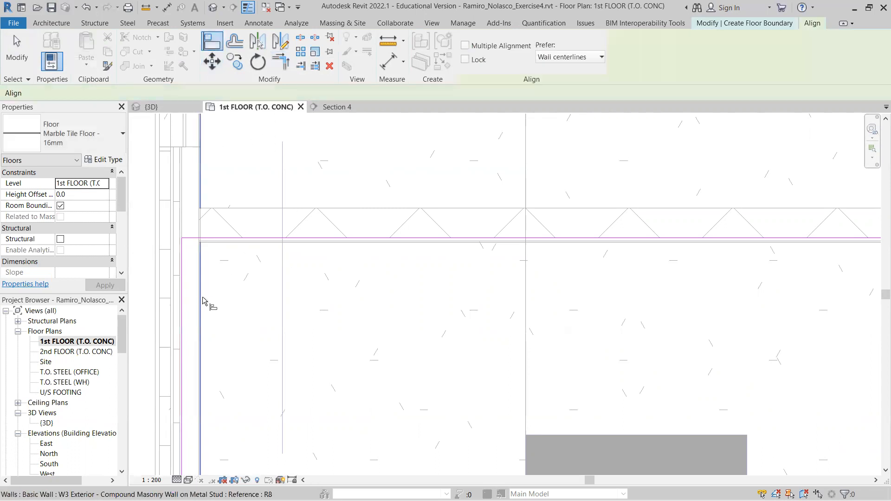
scroll(205, 301, "up", 3)
left_click(209, 260)
left_click(168, 260)
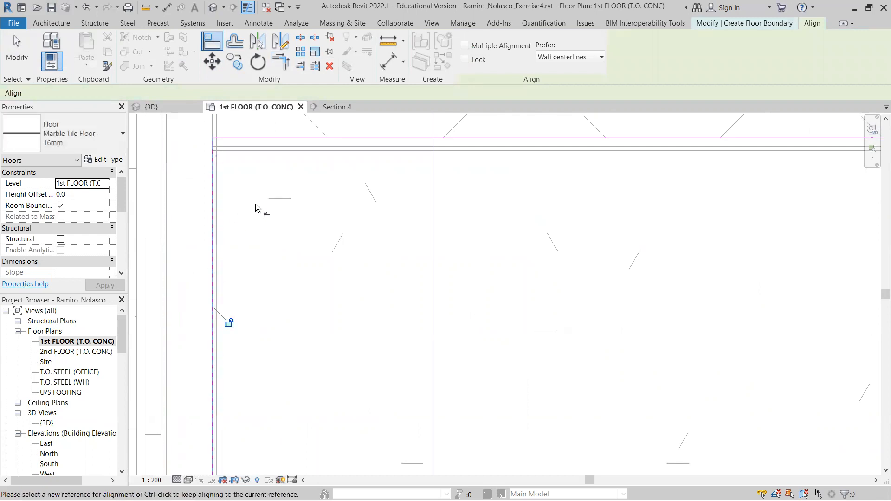
Align the corner room's right boundary line and the long upper boundary line with the finish layers of their walls
scroll(218, 144, "up", 3)
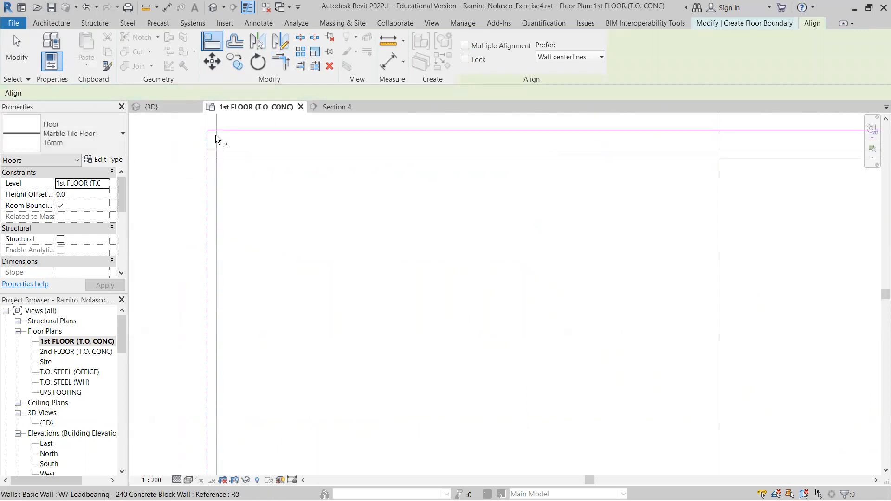
scroll(308, 207, "down", 2)
scroll(474, 274, "down", 9)
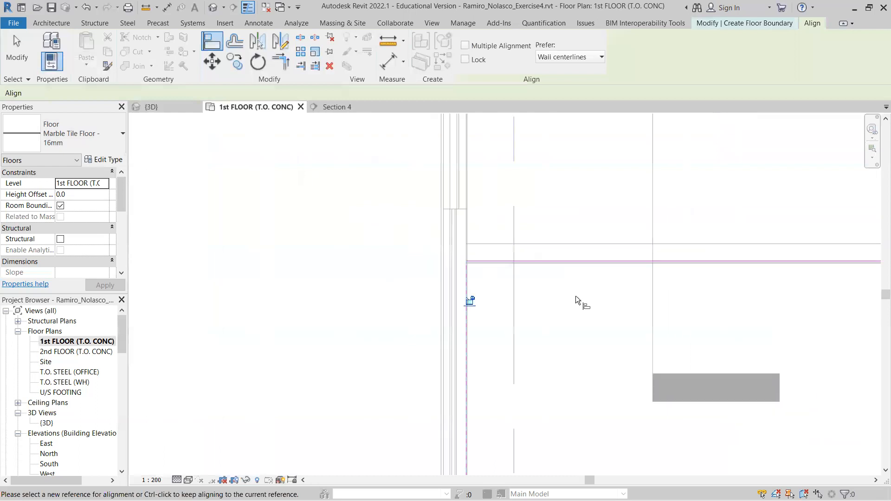
scroll(750, 239, "up", 5)
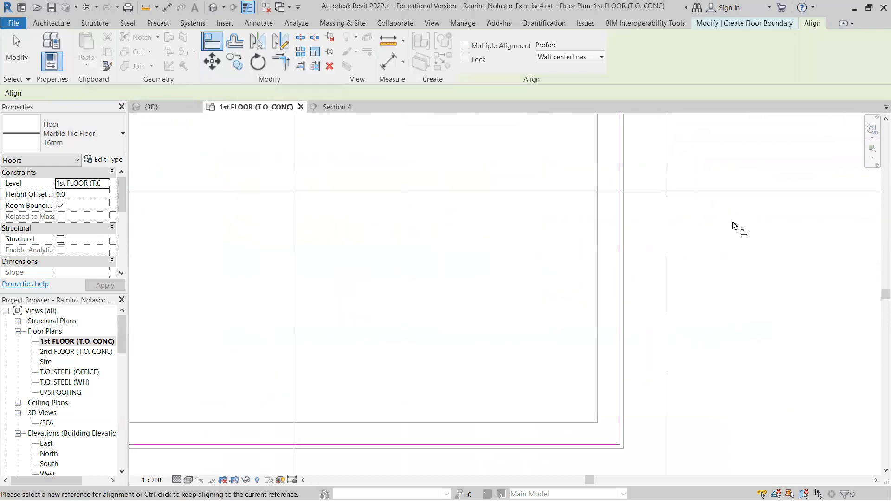
scroll(659, 240, "up", 4)
scroll(616, 263, "down", 5)
middle_click_drag(715, 242, 717, 292)
scroll(710, 295, "down", 4)
scroll(617, 293, "up", 8)
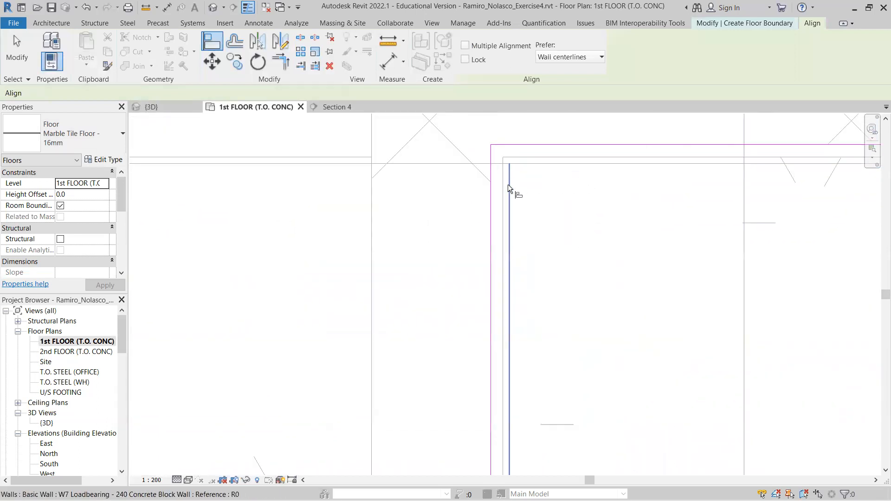
left_click(502, 185)
left_click(492, 187)
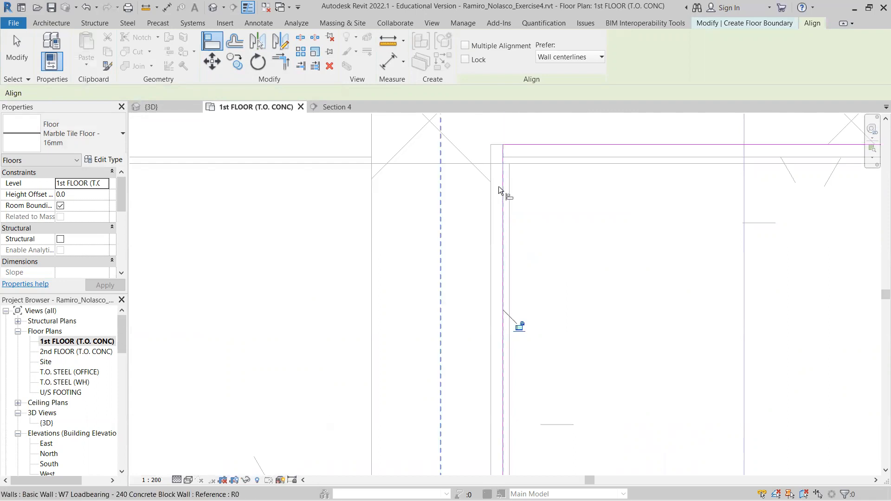
left_click(535, 157)
left_click(537, 145)
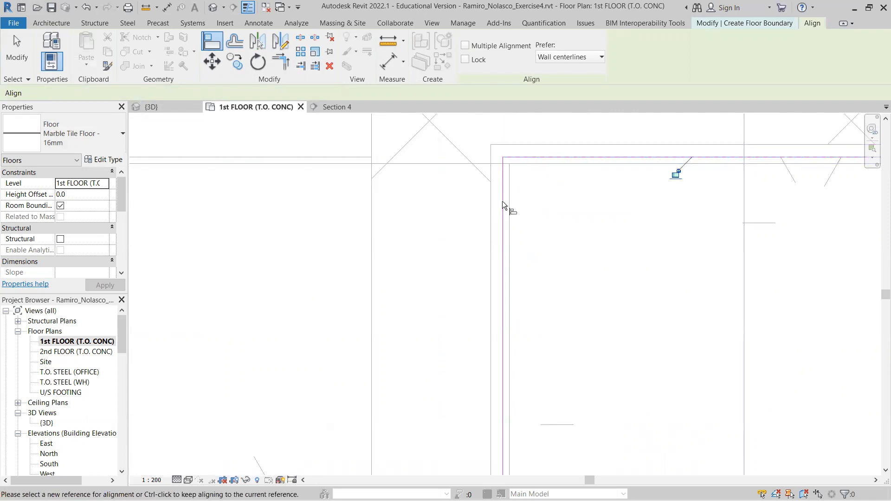
Align the long right-hand boundary line with the finish layer of the interior block wall, below the two small rooms
middle_click_drag(597, 252, 300, 257)
middle_click_drag(614, 266, 238, 253)
middle_click_drag(614, 282, 307, 256)
scroll(581, 275, "down", 3)
middle_click_drag(648, 277, 424, 227)
scroll(575, 245, "up", 6)
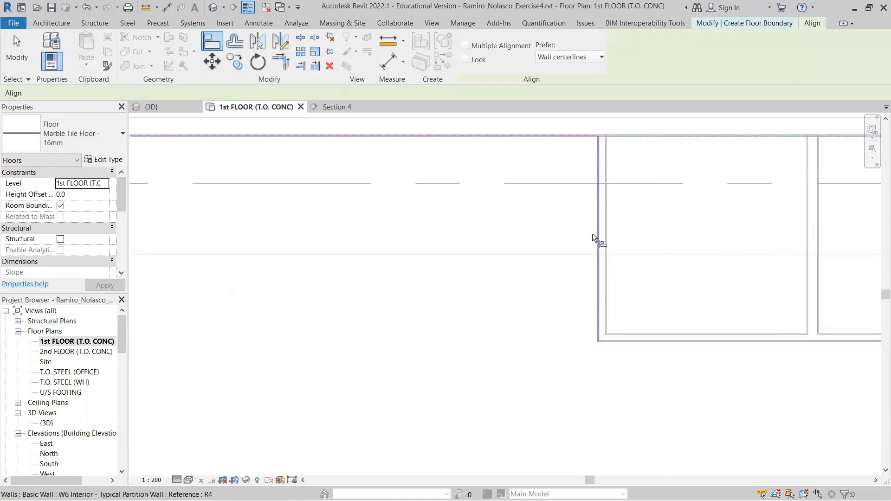
scroll(647, 270, "down", 6)
scroll(765, 364, "up", 3)
scroll(790, 375, "down", 4)
middle_click_drag(748, 382, 279, 265)
scroll(504, 289, "up", 6)
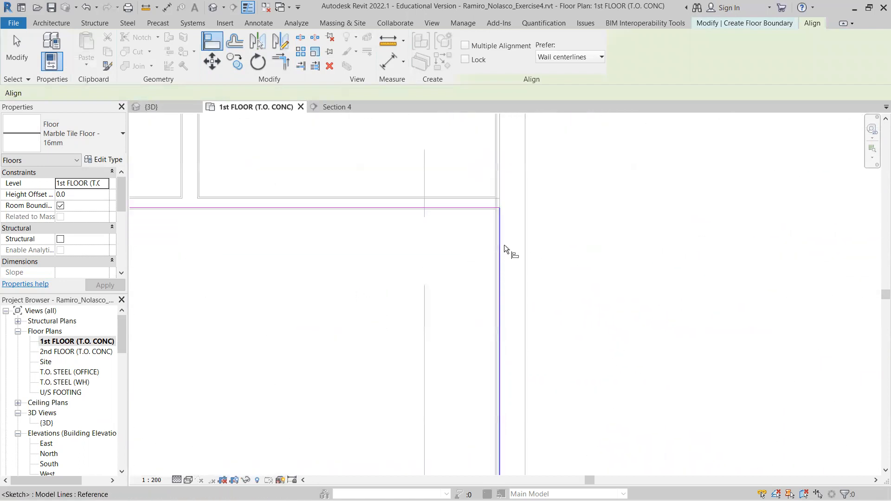
scroll(484, 229, "up", 3)
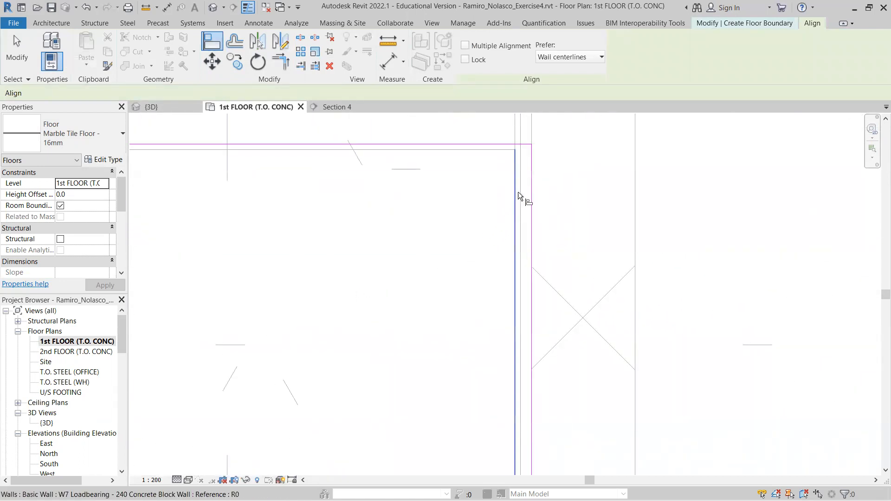
left_click(520, 191)
left_click(531, 192)
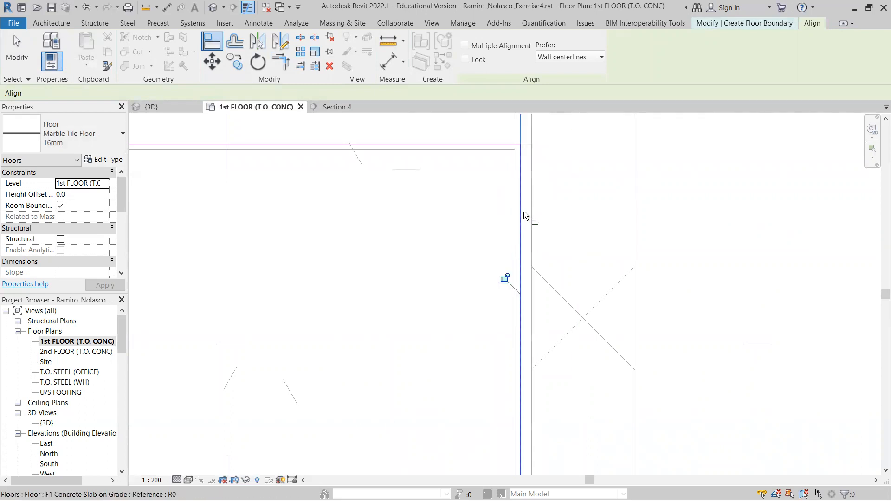
Align the lower projection's bottom and left boundary lines with the interior finish layer of the exterior walls
middle_click_drag(495, 211, 456, 310)
scroll(448, 314, "down", 4)
middle_click_drag(364, 338, 426, 51)
scroll(413, 266, "down", 2)
scroll(425, 306, "down", 1)
middle_click_drag(408, 341, 468, 171)
scroll(501, 346, "up", 3)
scroll(508, 381, "up", 5)
left_click(527, 355)
scroll(502, 350, "up", 3)
scroll(478, 321, "down", 8)
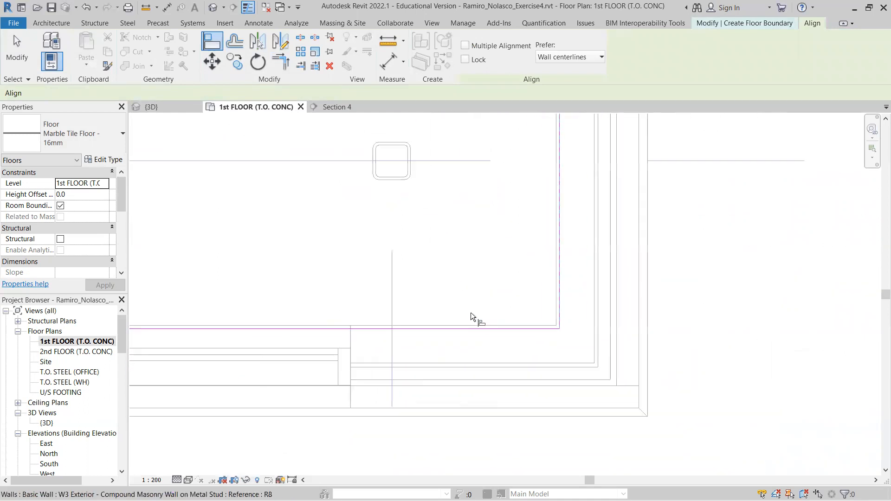
middle_click_drag(347, 247, 389, 250)
scroll(389, 251, "up", 3)
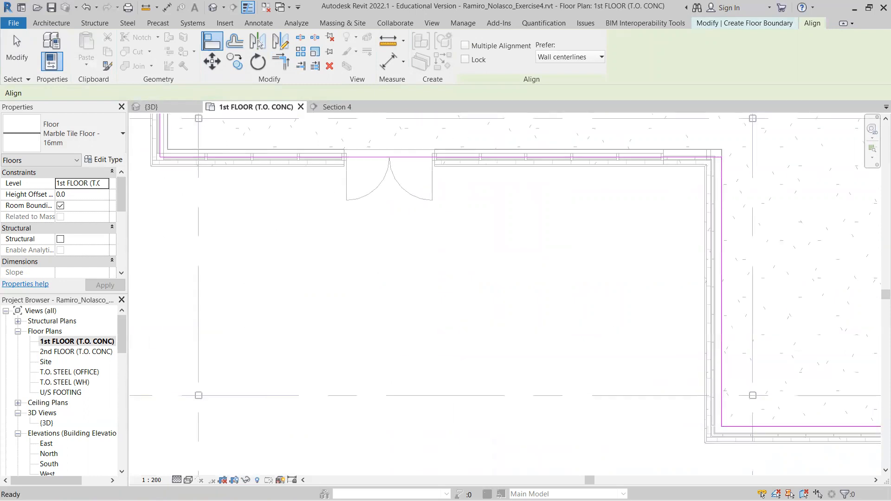
Align the entrance-door wall's boundary line with the interior finish layer of that exterior wall
scroll(738, 415, "up", 3)
scroll(731, 319, "down", 5)
mouse_move(734, 248)
middle_mouse_down()
mouse_move(647, 326)
mouse_move(569, 433)
middle_mouse_up()
scroll(559, 283, "up", 4)
scroll(488, 272, "up", 4)
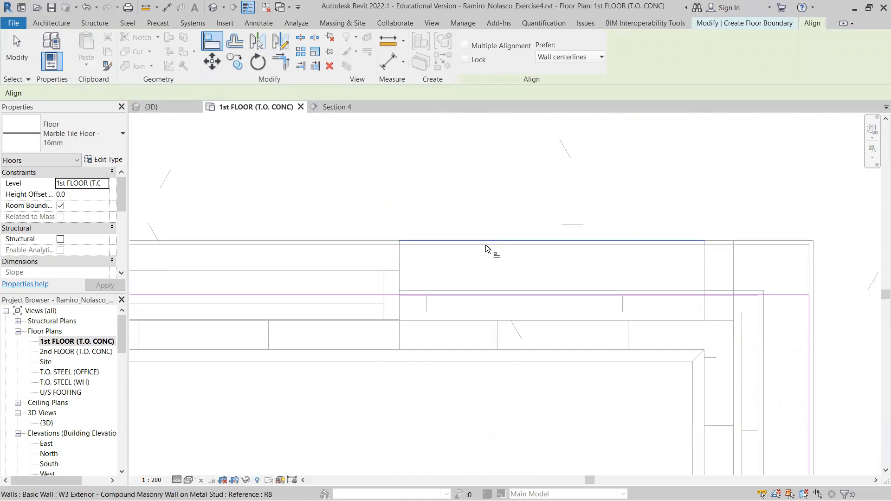
left_click(486, 244)
left_click(471, 295)
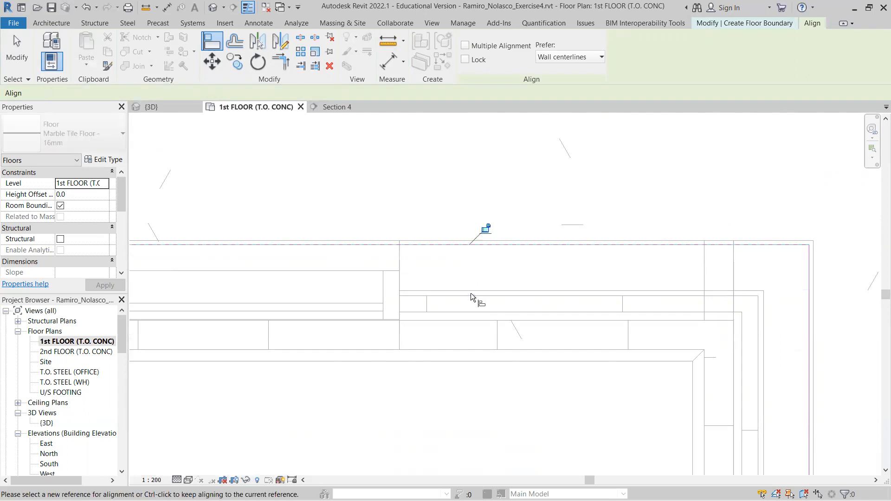
Align the vertical boundary line beside the entrance-door wall with the interior finish layer of the W3 exterior wall
scroll(577, 302, "down", 5)
middle_click_drag(250, 340, 639, 339)
scroll(410, 317, "up", 6)
scroll(443, 289, "up", 4)
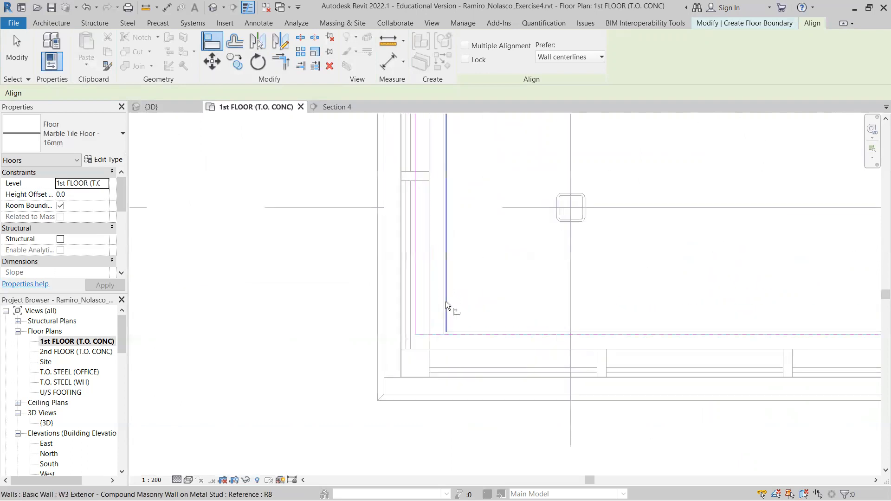
left_click(447, 296)
left_click(361, 293)
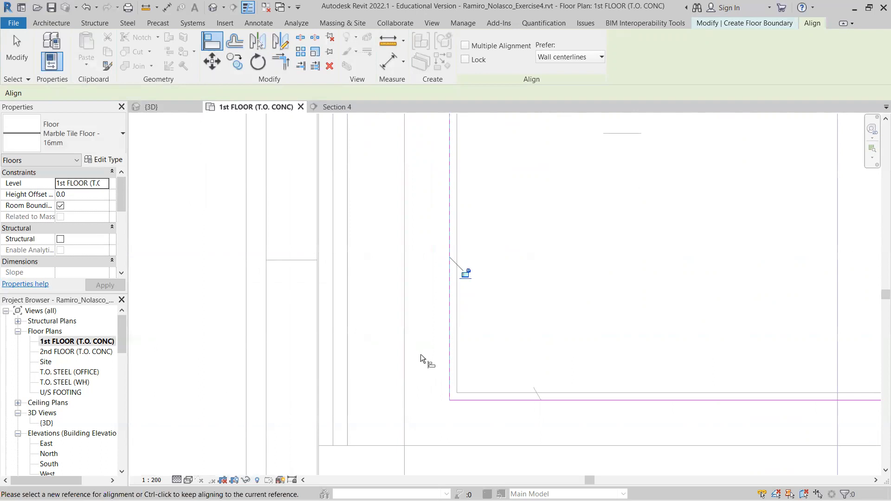
scroll(458, 310, "down", 3)
scroll(460, 306, "down", 2)
scroll(514, 294, "down", 6)
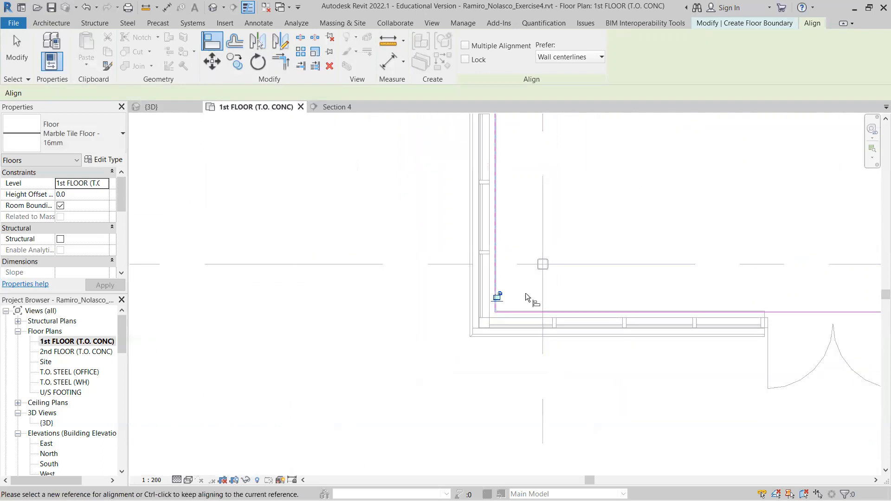
Align the horizontal boundary line at the bottom of the left-hand projection with the interior finish layer of its exterior wall
middle_click_drag(613, 189, 486, 423)
scroll(520, 234, "down", 2)
middle_click_drag(556, 235, 601, 366)
scroll(444, 261, "up", 4)
scroll(460, 243, "up", 5)
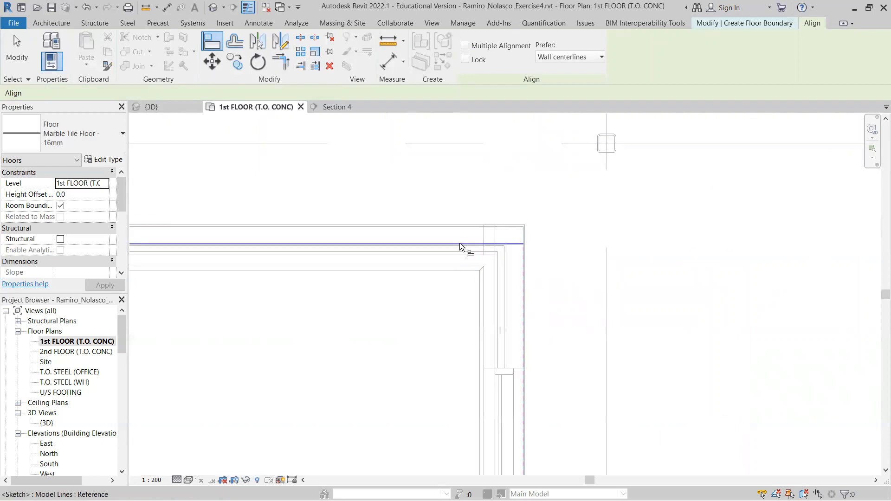
left_click(455, 210)
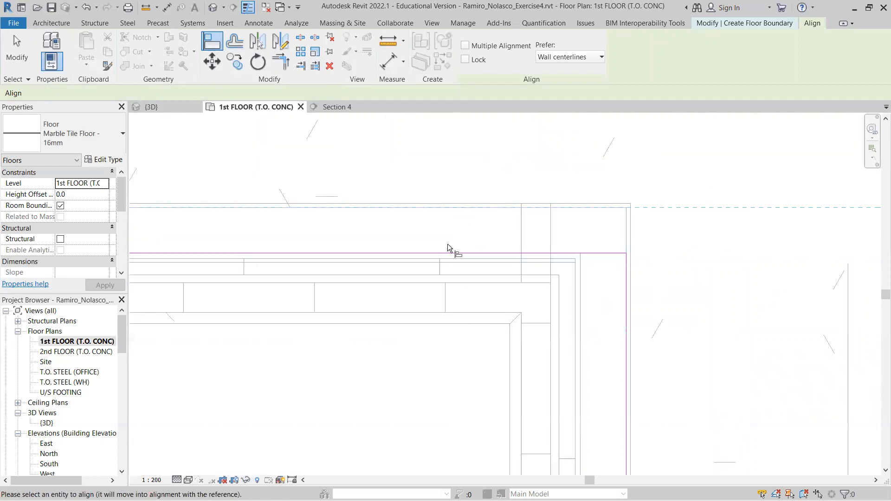
left_click(455, 253)
scroll(458, 254, "down", 8)
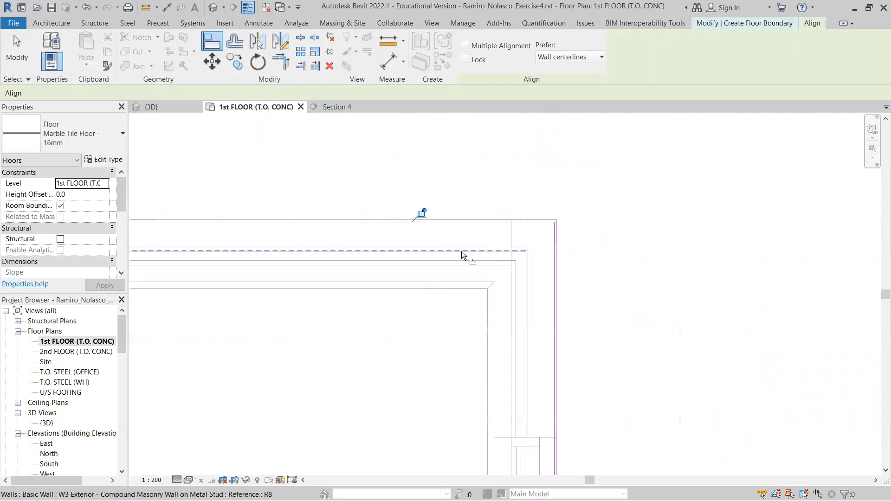
Align the boundary line below the corner room with the finish layer of that room's lower wall
scroll(287, 241, "up", 5)
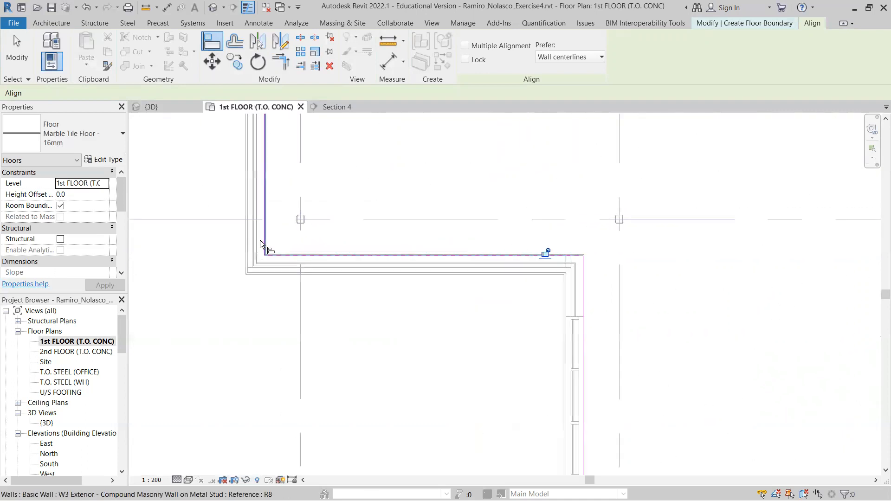
scroll(278, 244, "up", 1)
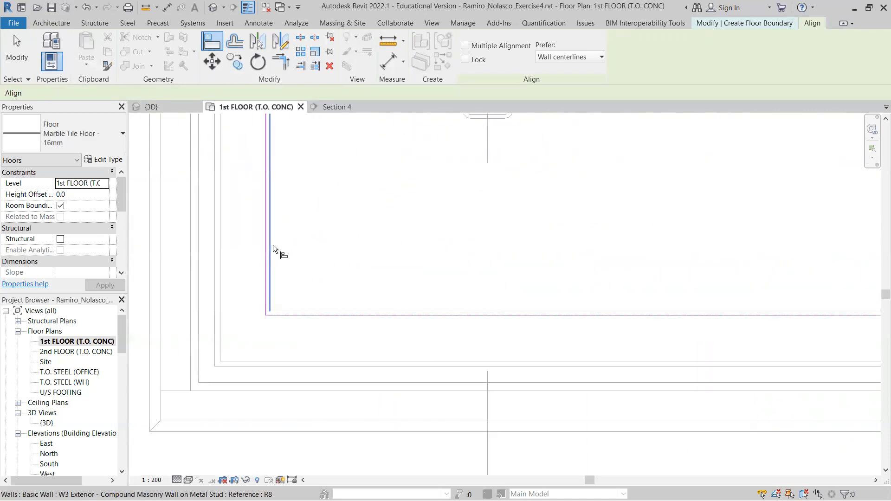
scroll(382, 263, "down", 2)
scroll(381, 263, "down", 2)
scroll(460, 277, "down", 7)
scroll(546, 274, "down", 2)
scroll(479, 201, "up", 6)
scroll(454, 197, "up", 2)
scroll(438, 183, "up", 4)
scroll(413, 196, "up", 4)
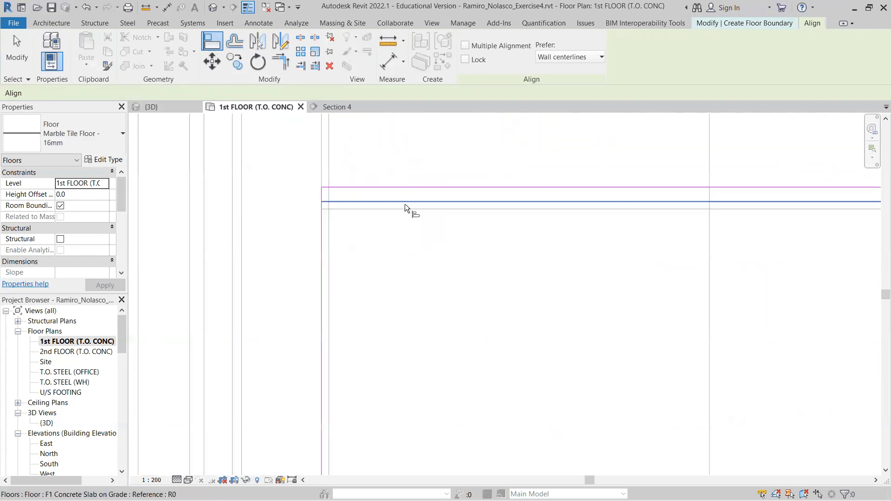
left_click(368, 200)
left_click(374, 187)
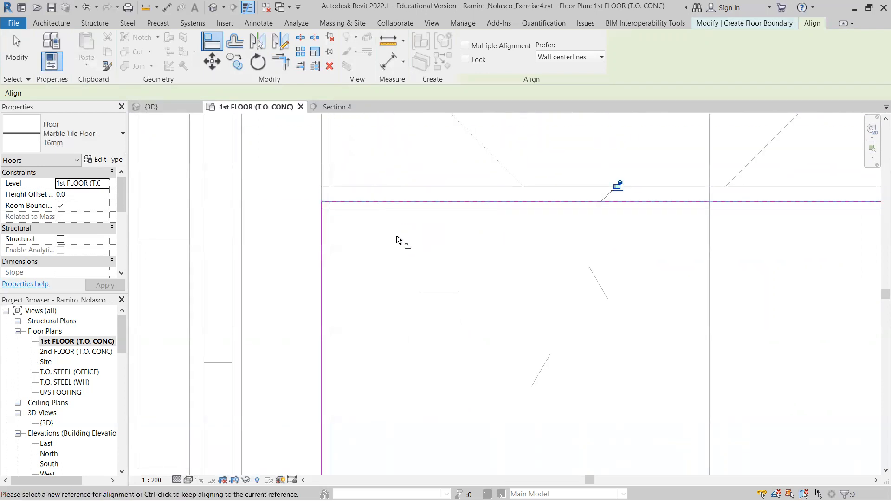
Examine the boundary alignment around the corner room's lower right wall corner
scroll(525, 276, "down", 8)
scroll(662, 295, "down", 1)
middle_click_drag(655, 304, 313, 280)
scroll(585, 252, "up", 1)
scroll(557, 242, "up", 2)
scroll(555, 241, "up", 2)
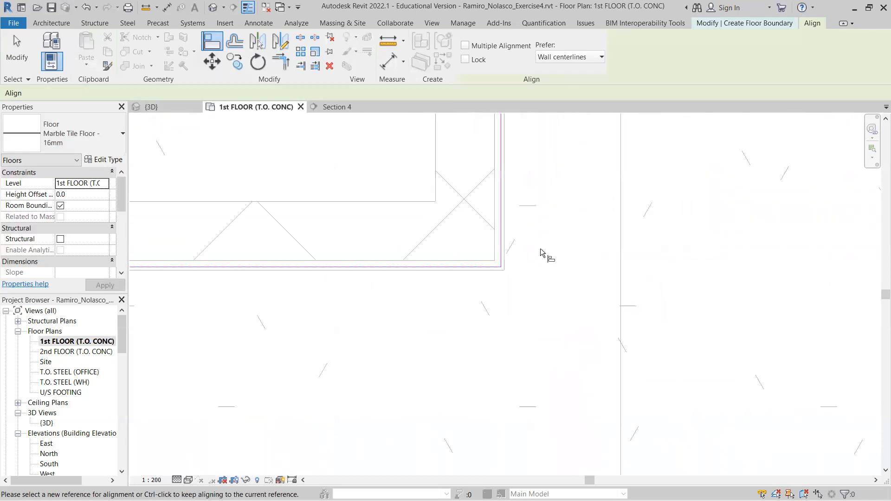
scroll(533, 268, "down", 4)
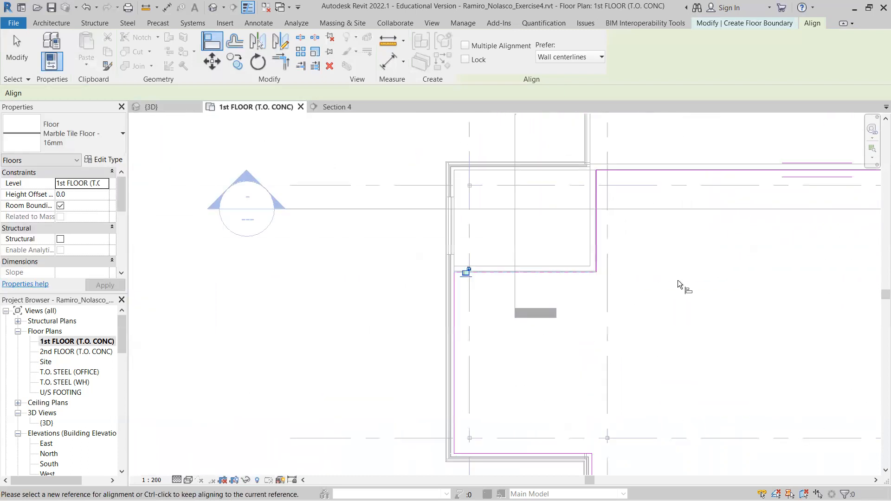
scroll(715, 302, "down", 4)
Set the marble tile floor's height offset to 16 and finish it without attaching walls or cutting the overlapping volume
mouse_move(731, 311)
middle_mouse_down()
mouse_move(491, 241)
mouse_move(434, 251)
middle_mouse_up()
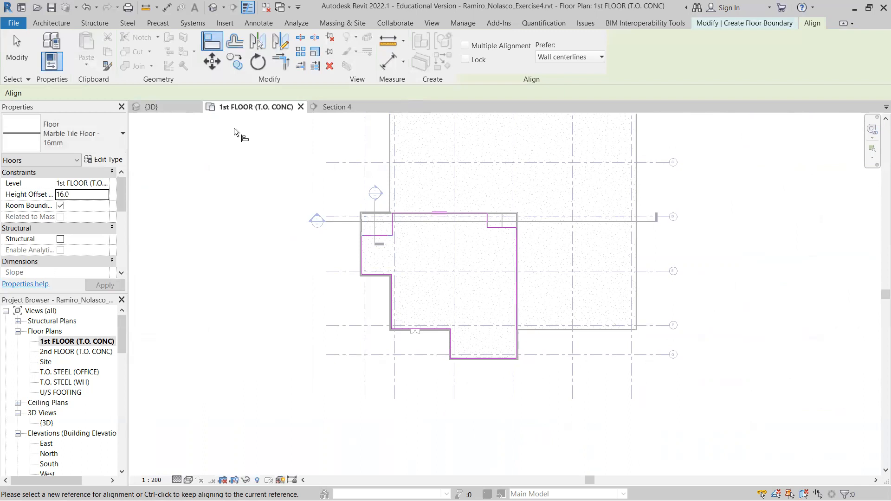
scroll(229, 241, "down", 2)
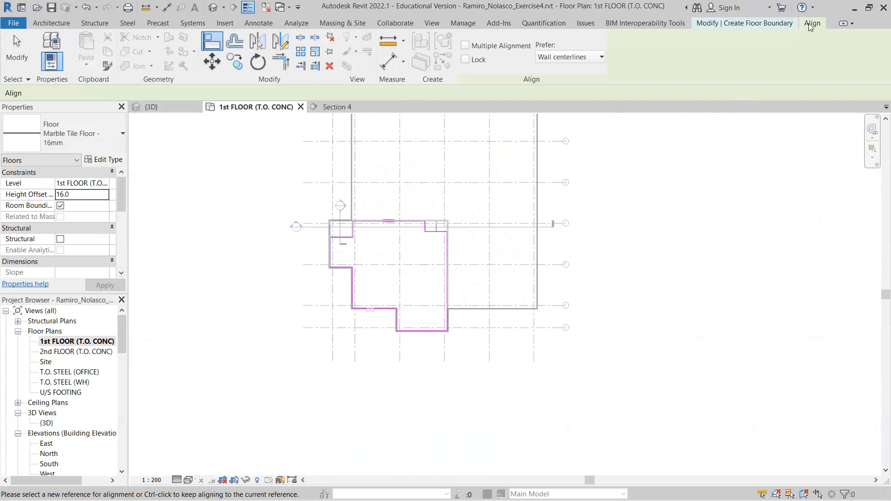
left_click(759, 25)
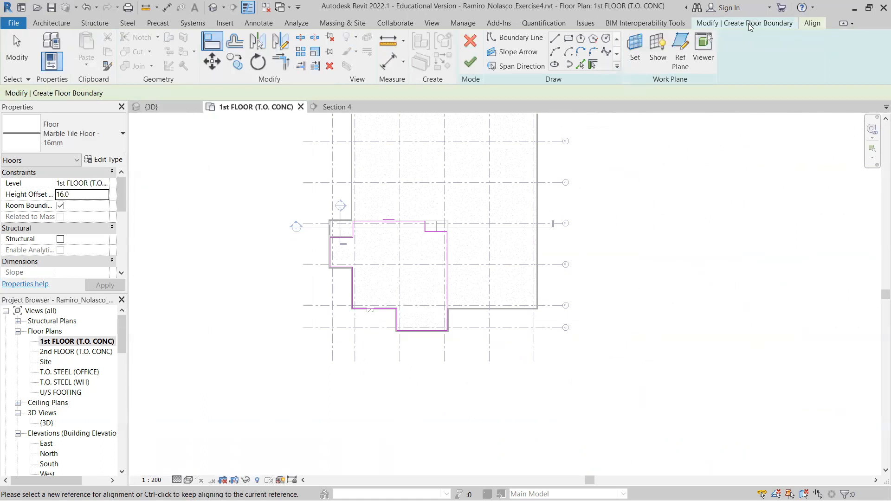
left_click(470, 61)
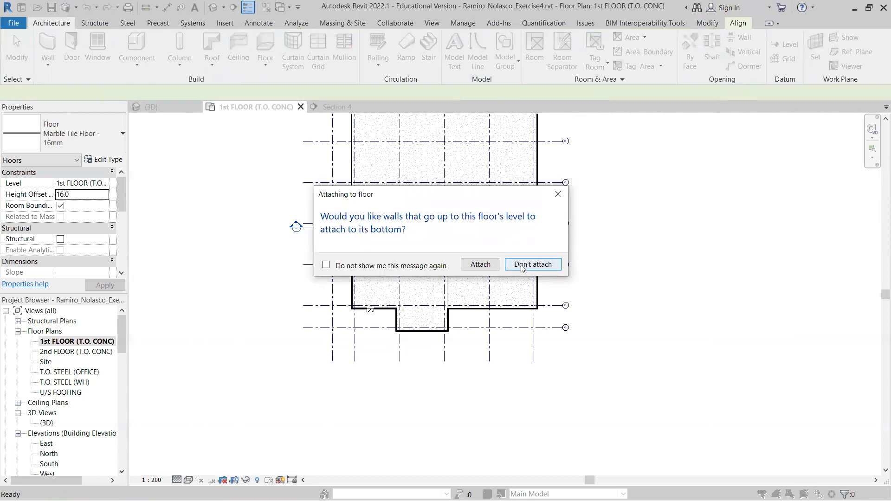
left_click(532, 265)
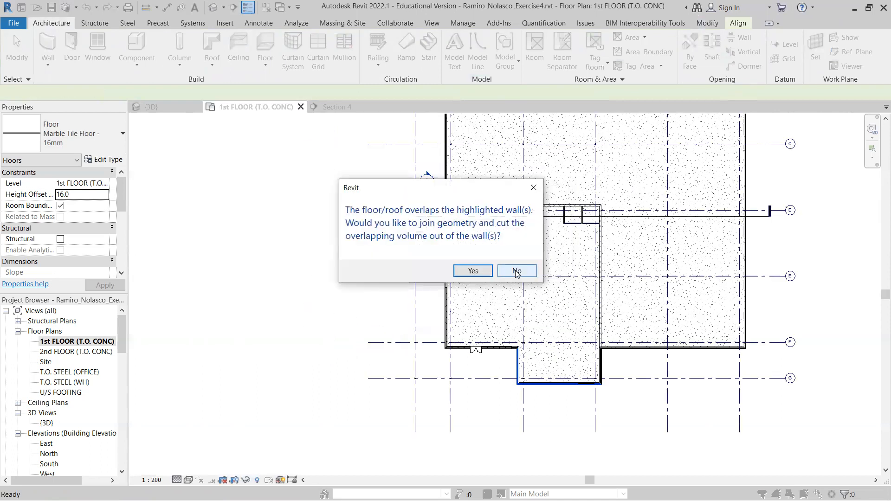
left_click(517, 271)
scroll(464, 288, "down", 3)
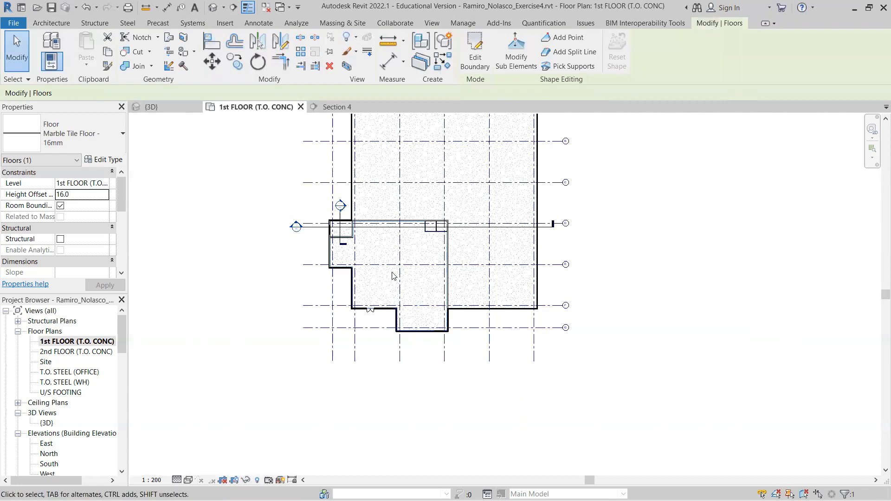
Open Section 4 from its marker in the plan and examine the new tile floor's position on the slab
scroll(373, 264, "up", 3)
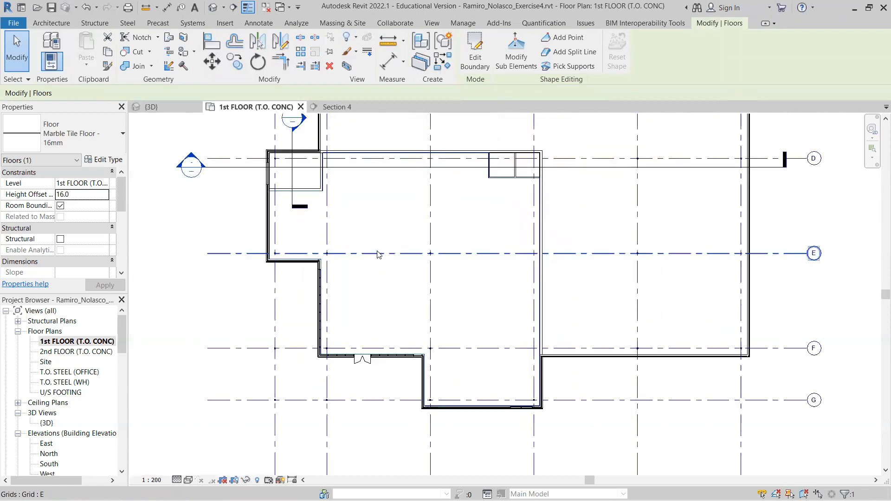
double_click(200, 166)
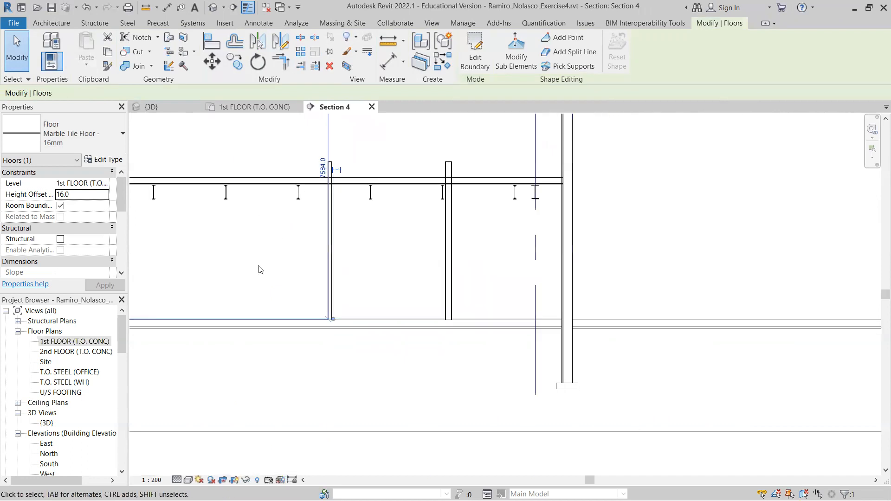
scroll(619, 299, "up", 5)
scroll(612, 274, "up", 3)
scroll(547, 290, "down", 8)
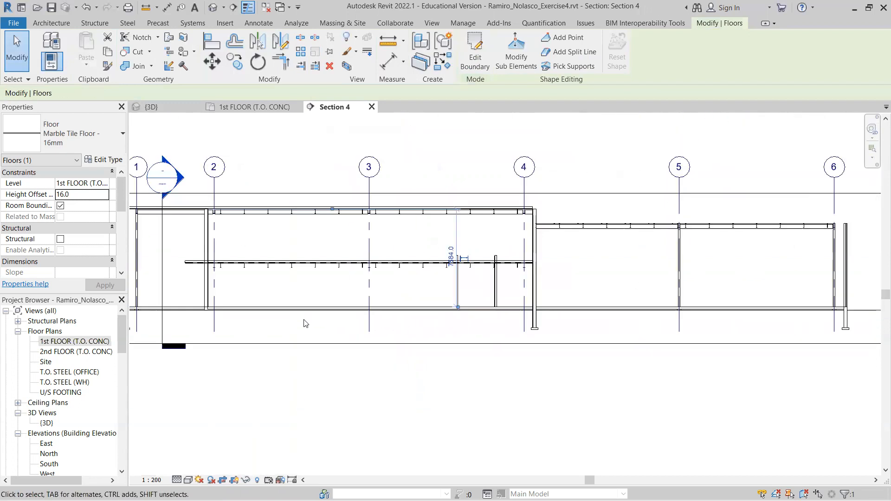
middle_click_drag(288, 330, 501, 312)
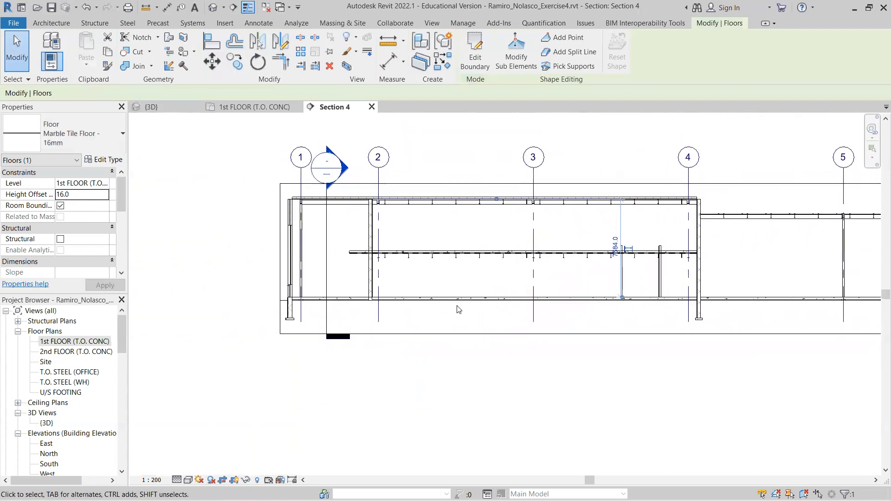
Return to the 1st FLOOR (T.O. CONC) plan and examine the upper left corner room
left_click(237, 110)
scroll(278, 169, "up", 5)
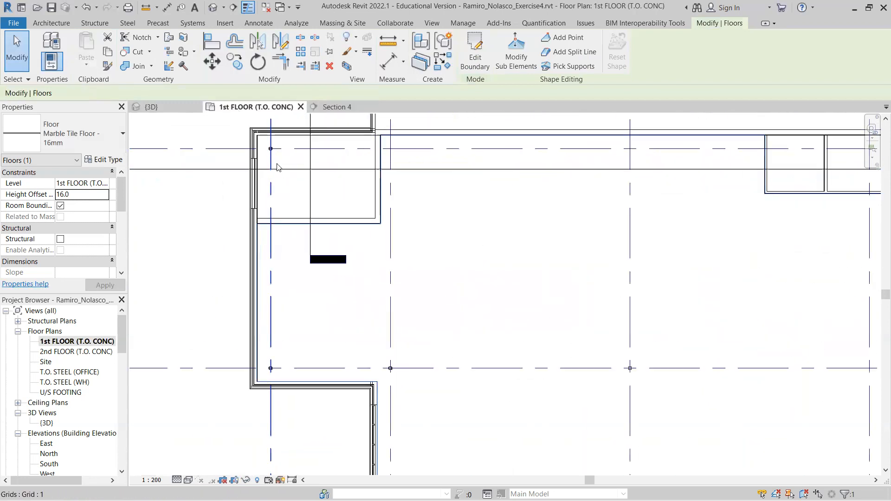
scroll(277, 167, "up", 2)
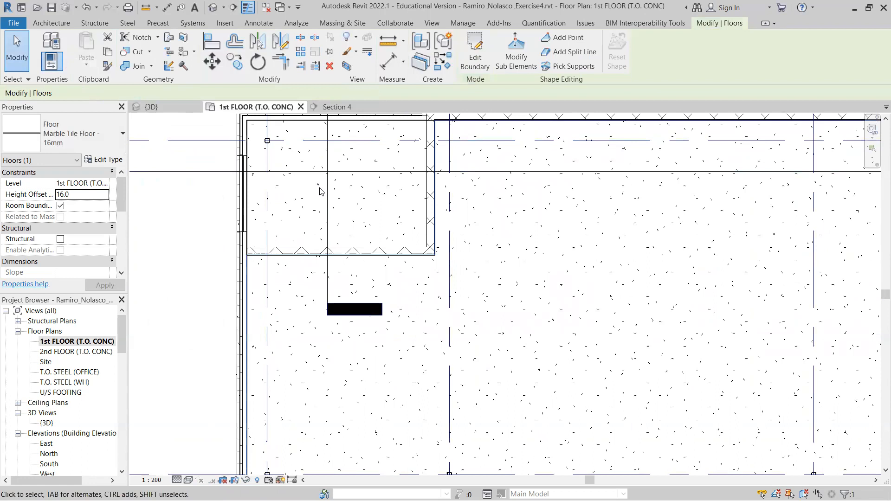